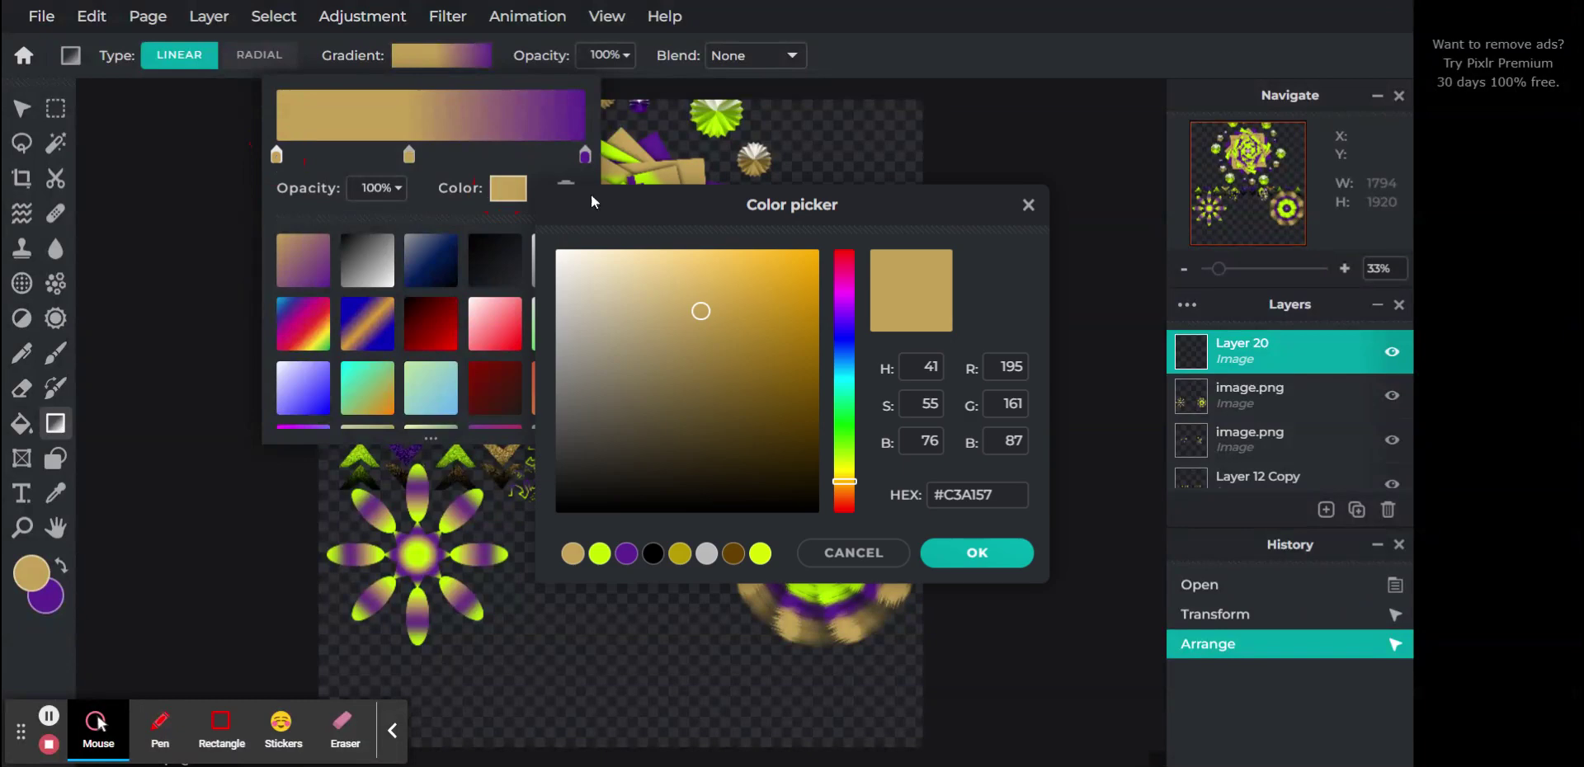
Set the gradient's start color to lime #C2FE00 and shift its tan and purple stops toward the start.
click(601, 554)
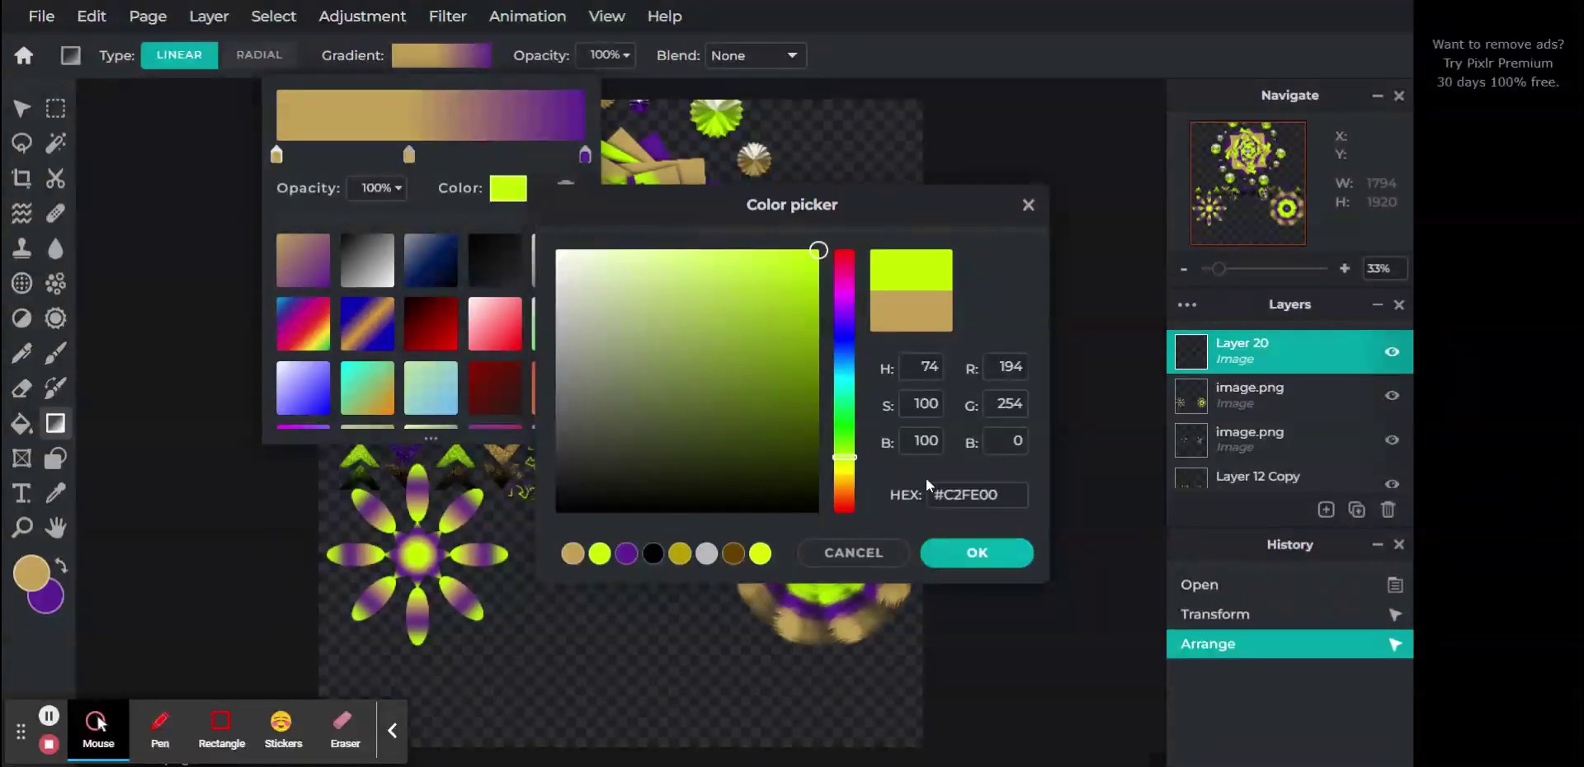
click(949, 565)
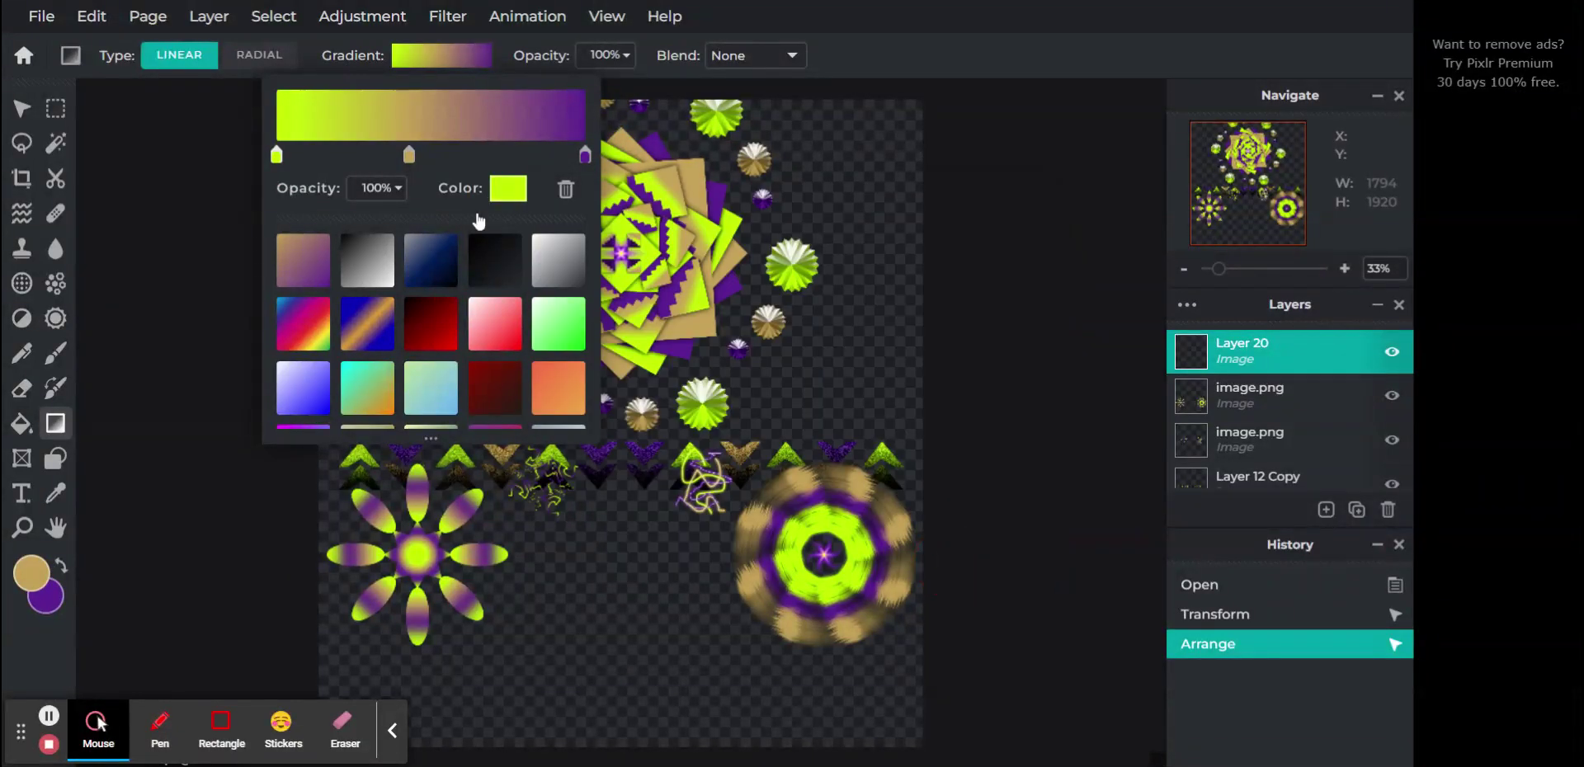
drag(585, 155, 346, 169)
drag(492, 158, 428, 154)
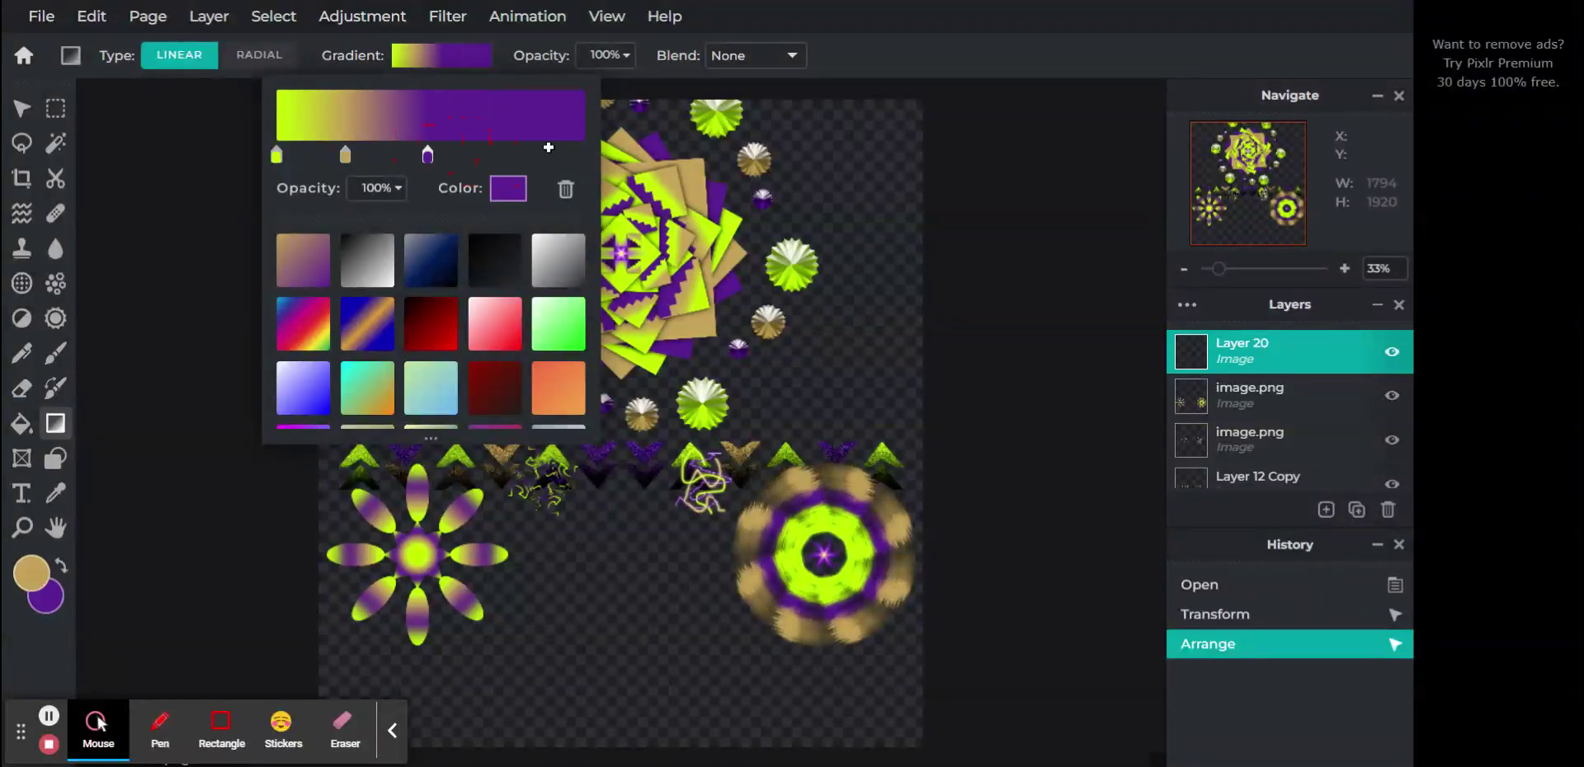
Make the gradient's end stop black and space the purple and tan stops more evenly along the gradient.
click(508, 188)
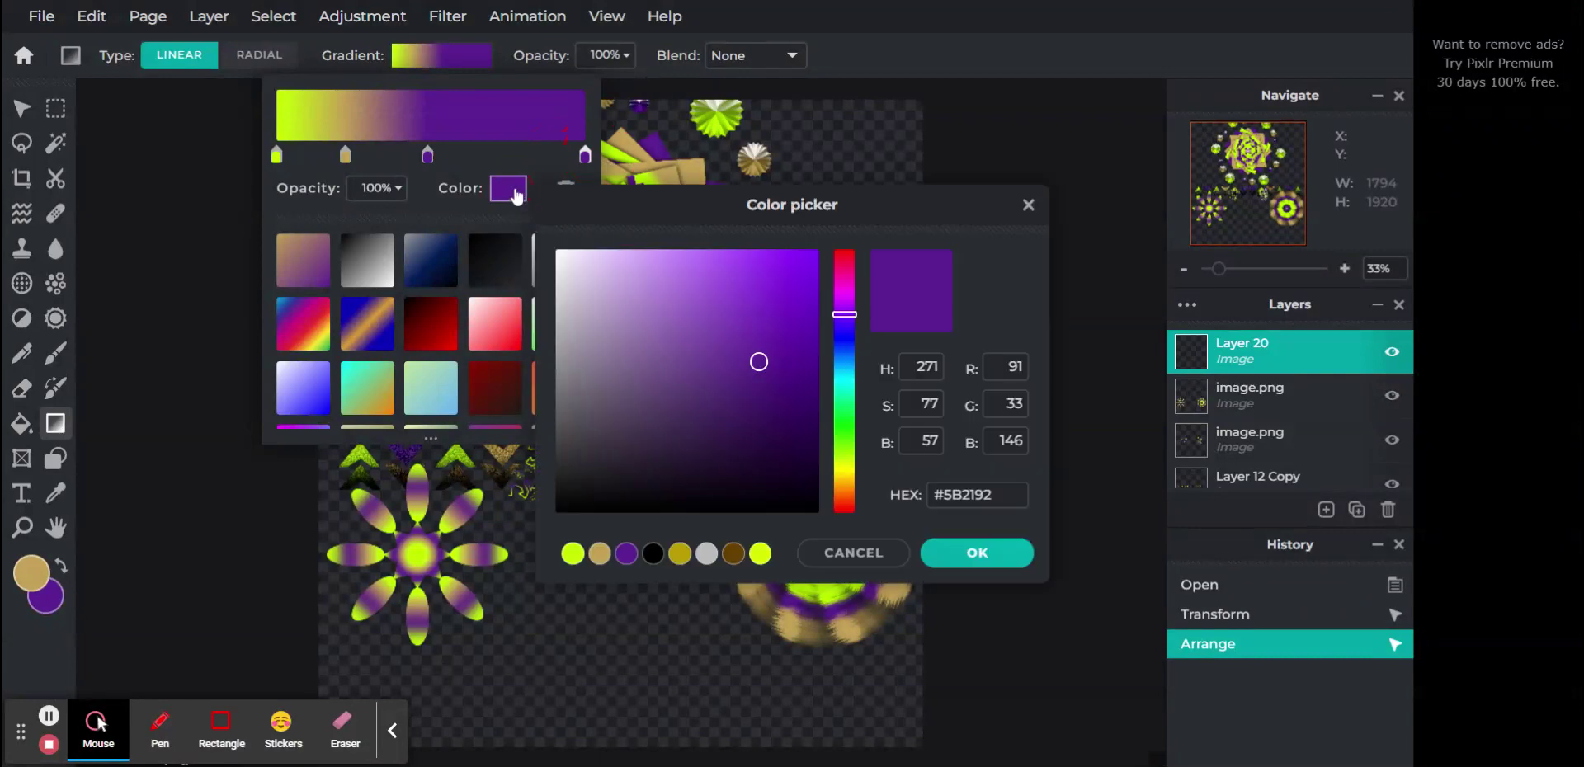
click(652, 554)
click(944, 557)
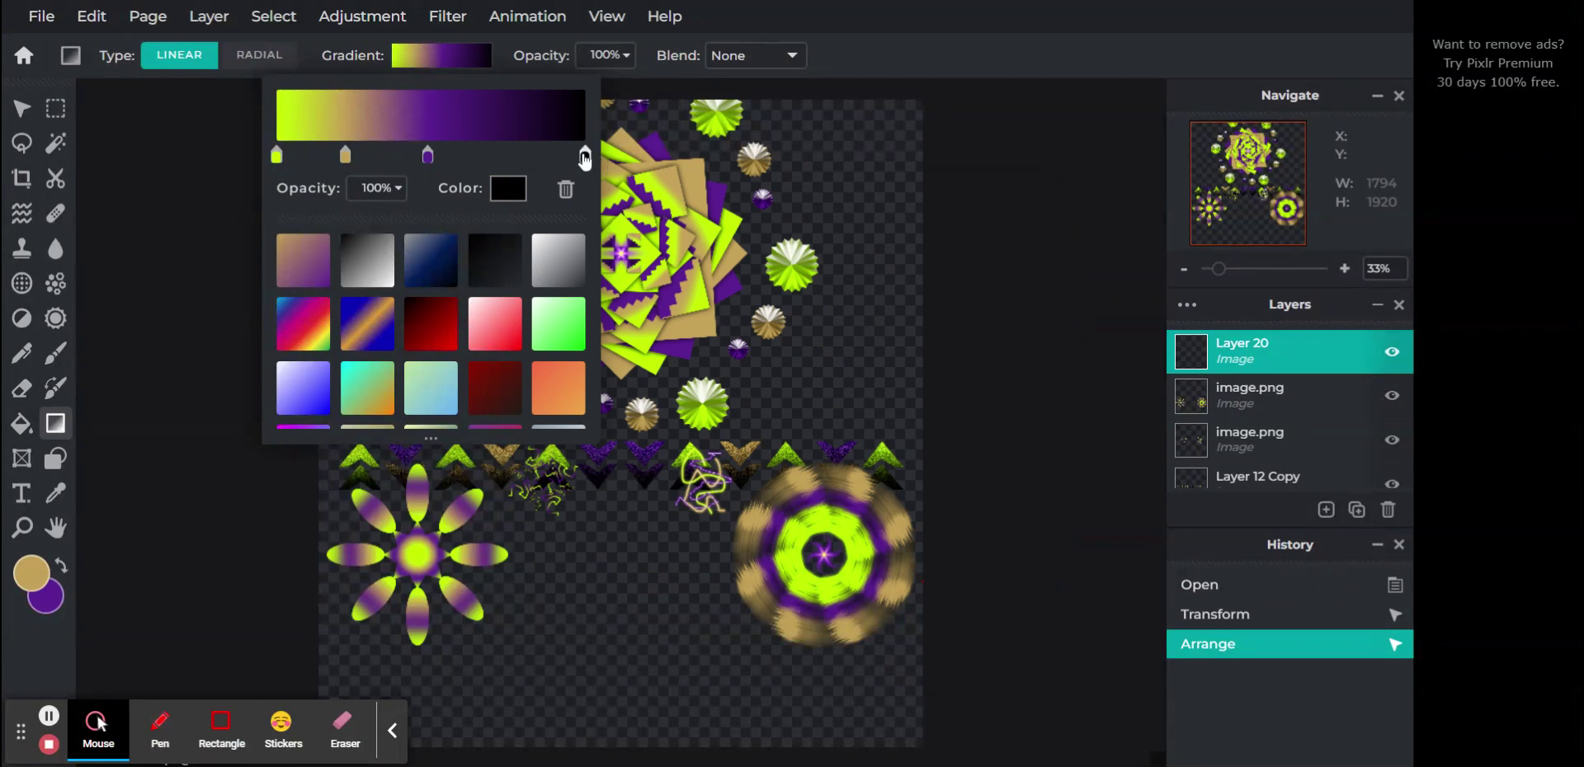
mouse_move(584, 155)
mouse_down()
mouse_move(506, 154)
mouse_move(591, 167)
mouse_up()
drag(429, 160, 500, 153)
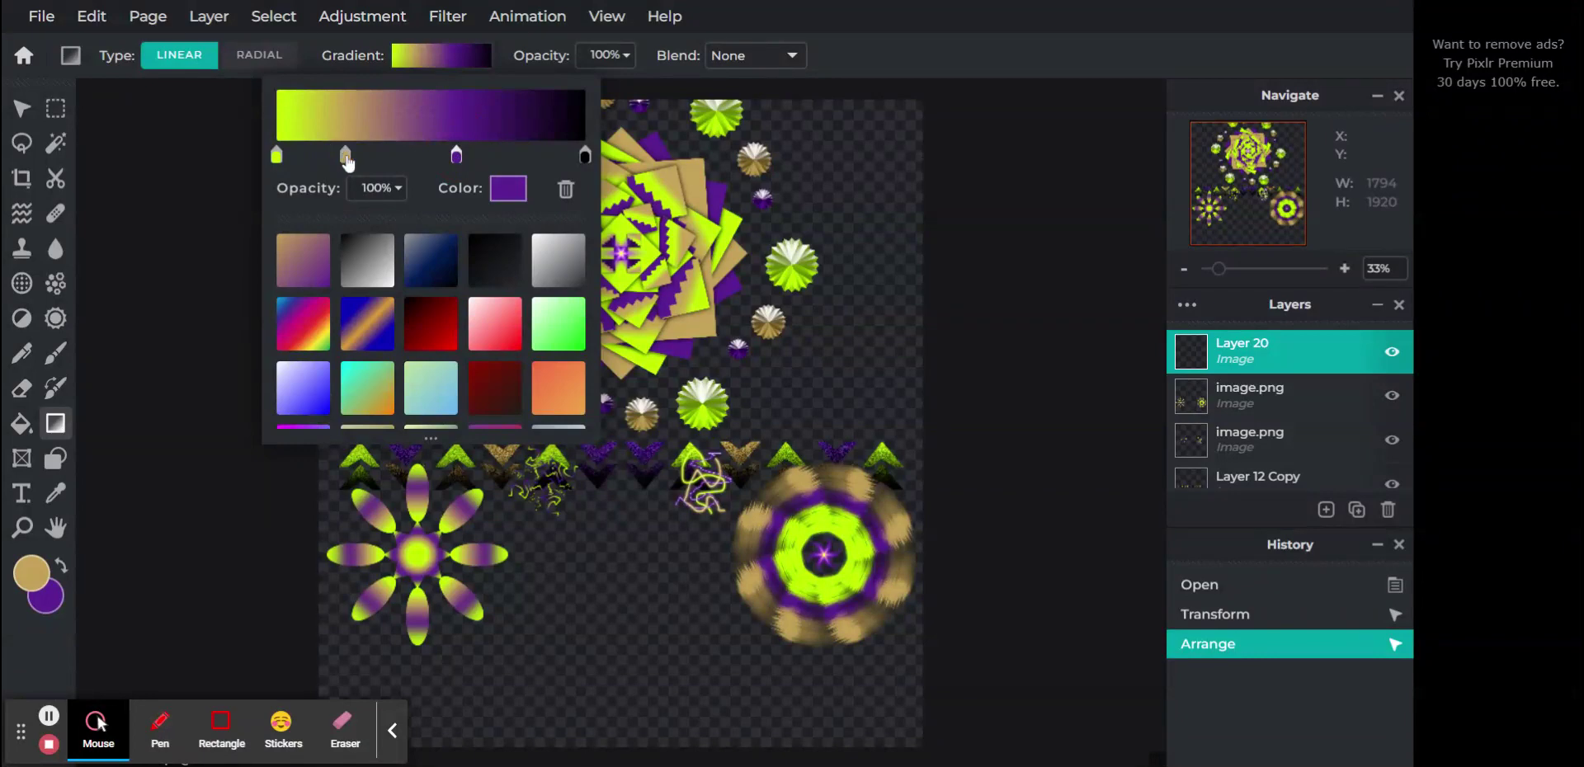
drag(347, 160, 369, 159)
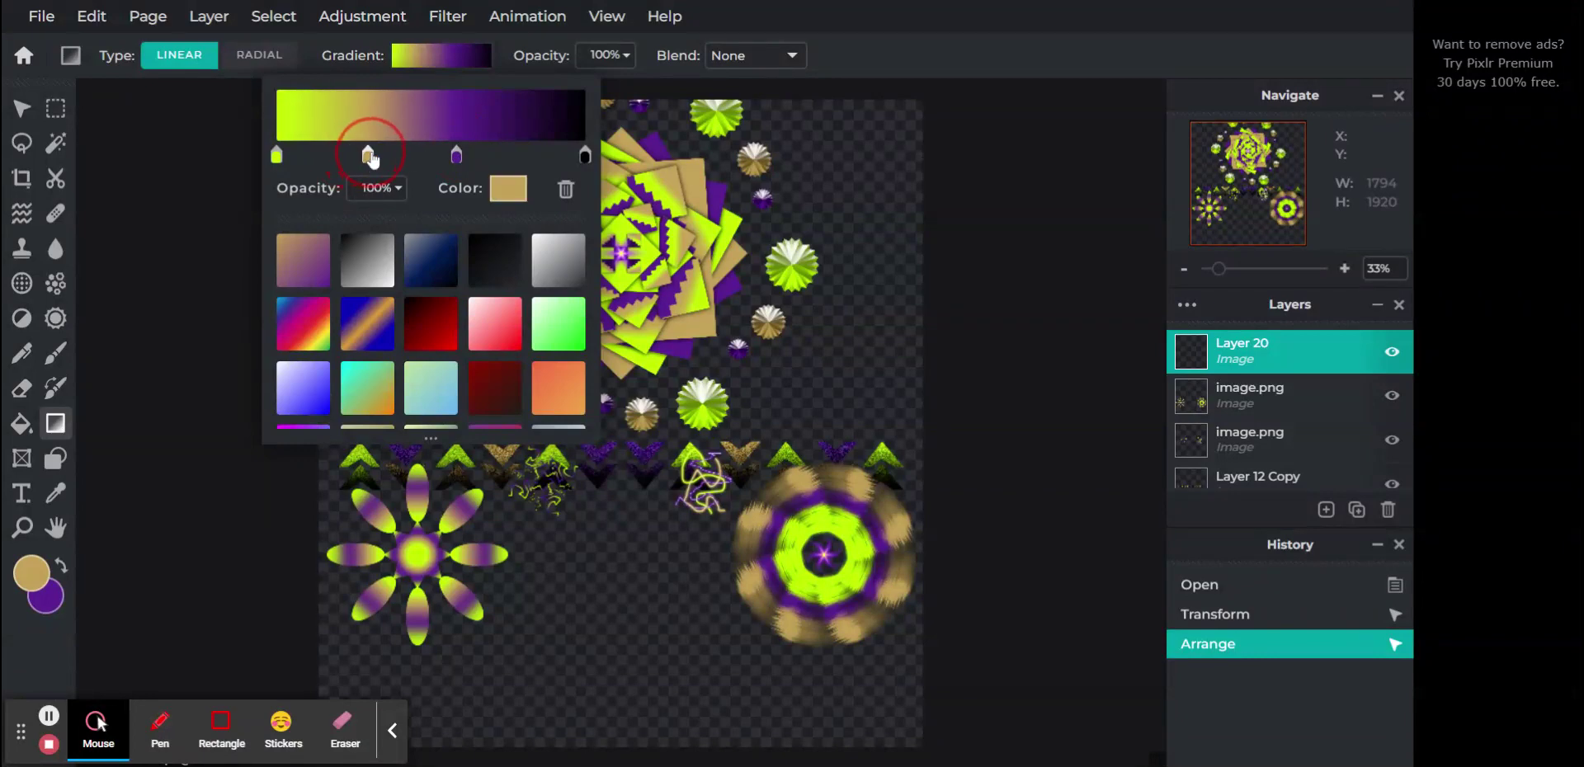
click(867, 50)
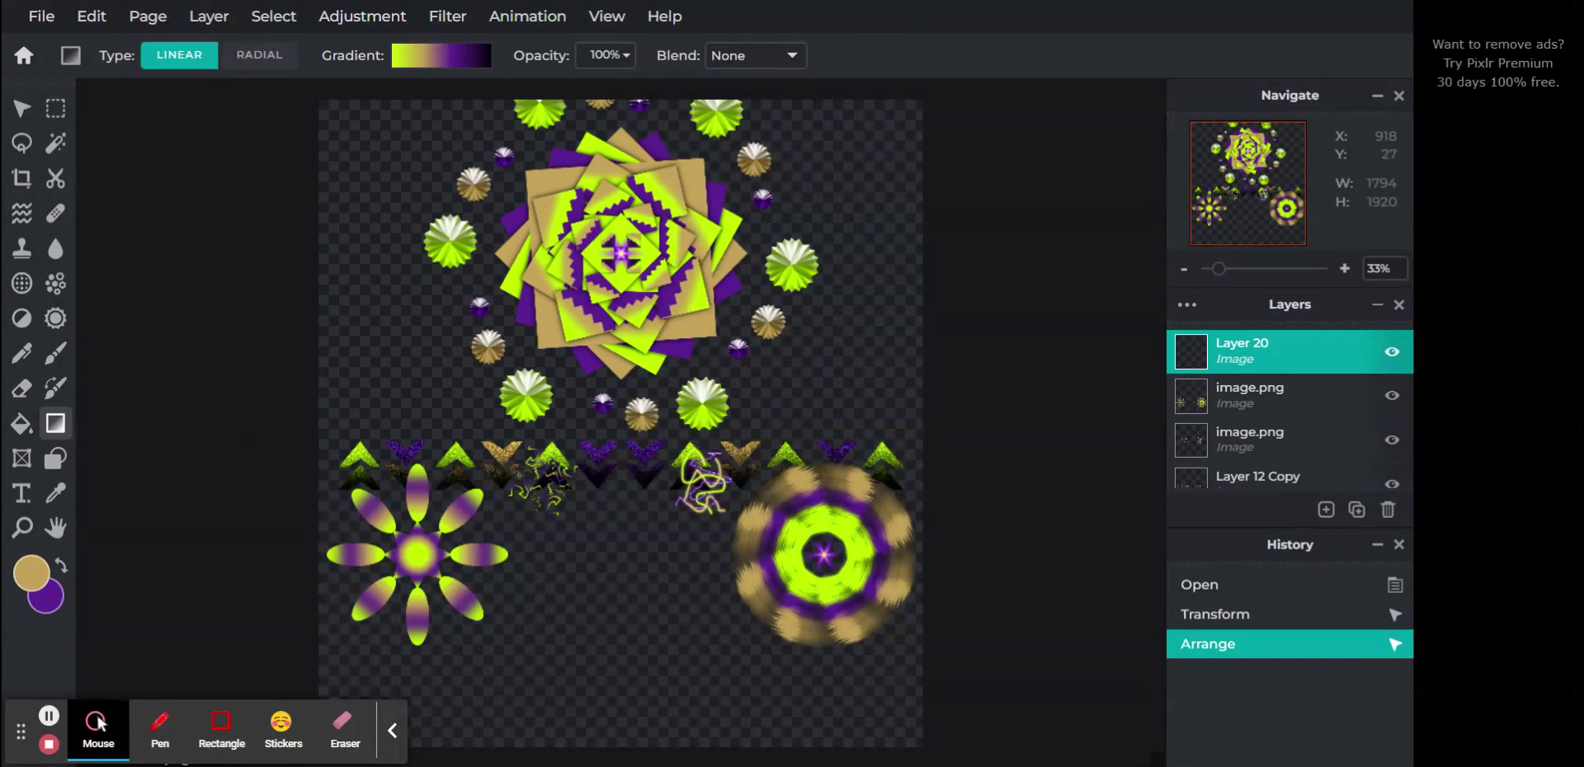
Fill Layer 20 with the linear gradient from the canvas's top edge to about mid-height, and move the layer beneath Background.
drag(629, 114, 631, 446)
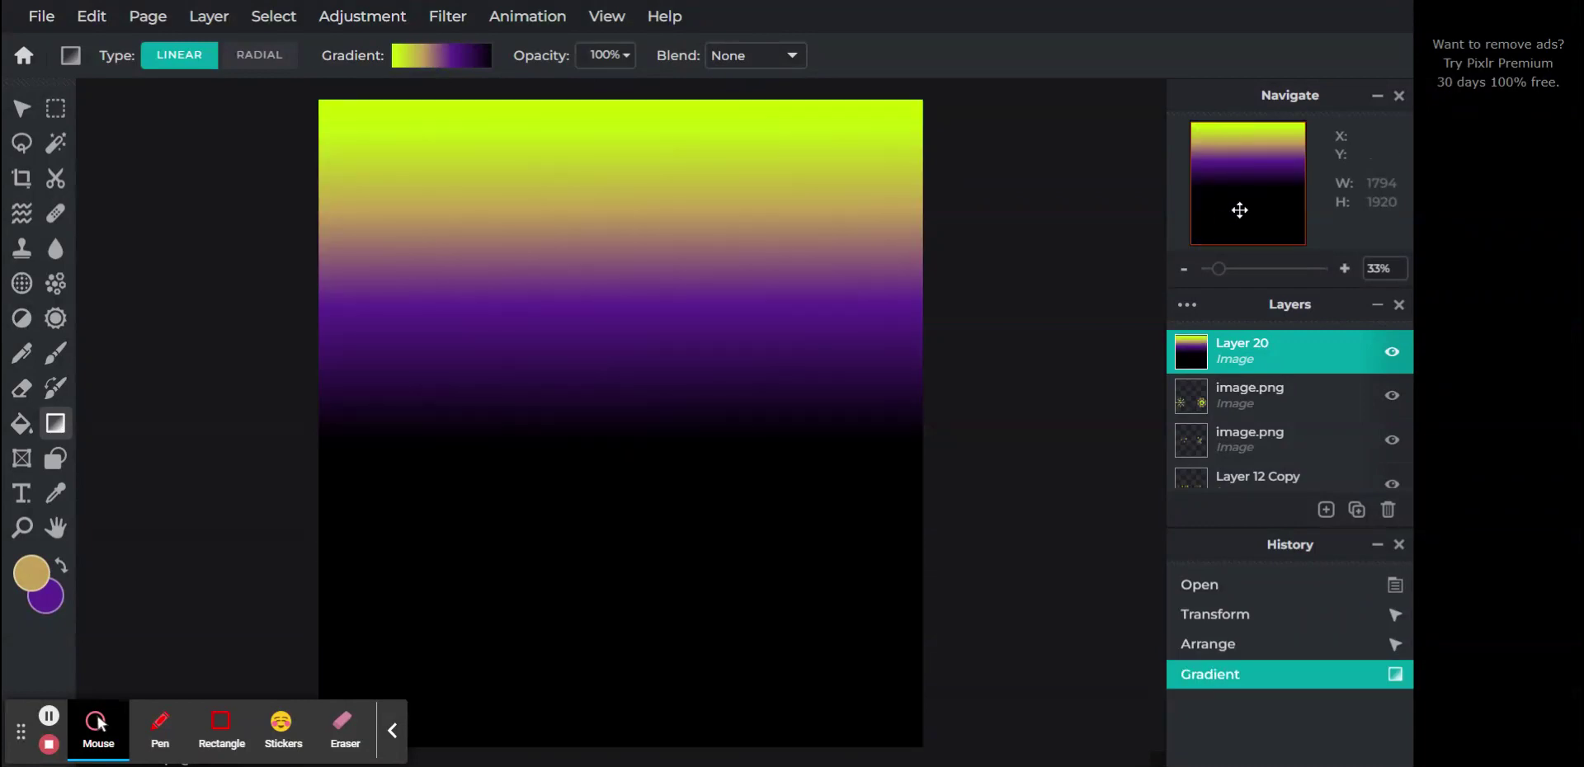
drag(1245, 357, 1275, 462)
scroll(1282, 424, down, 2)
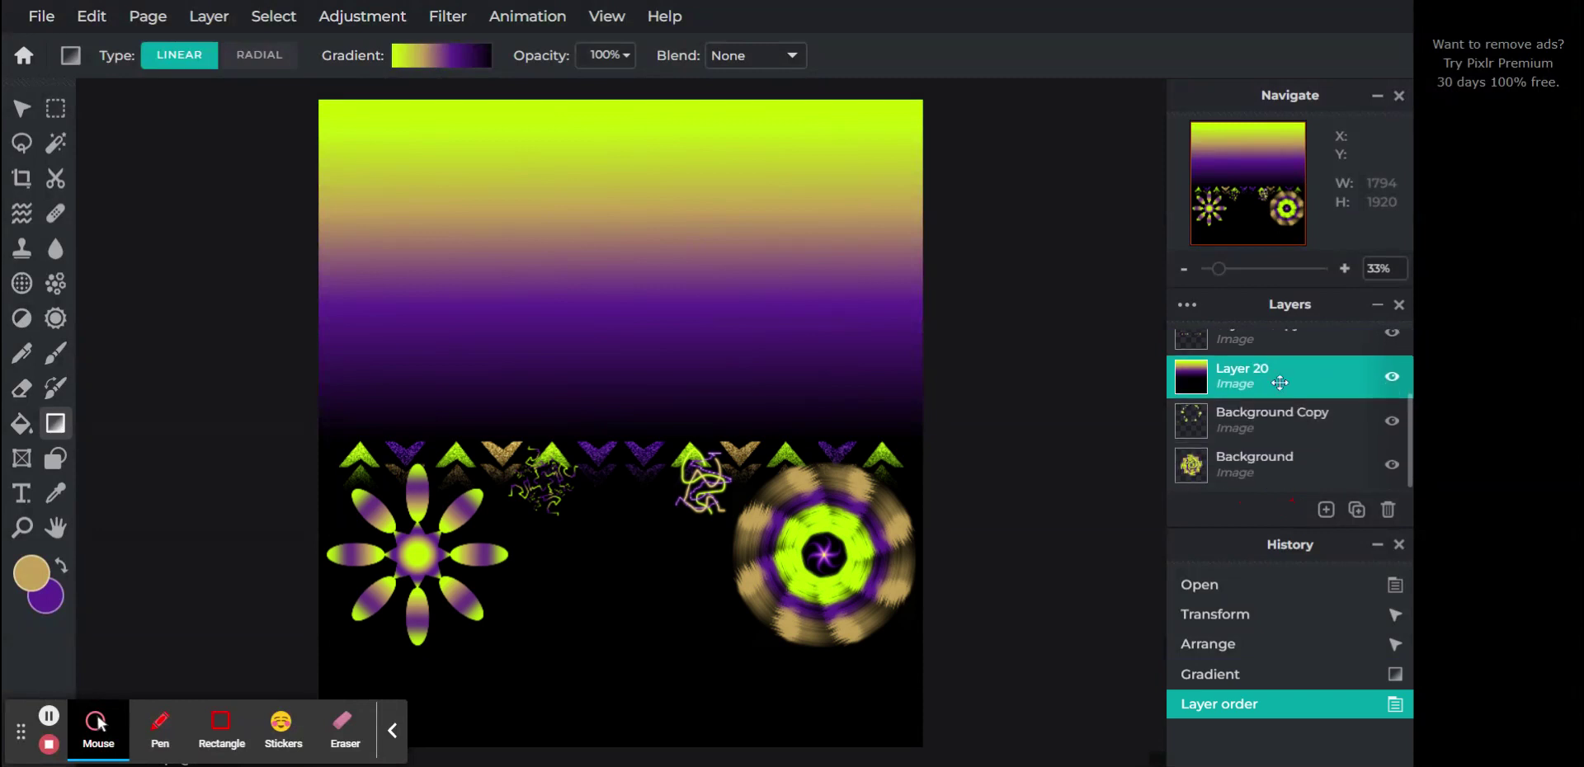
drag(1280, 383, 1283, 466)
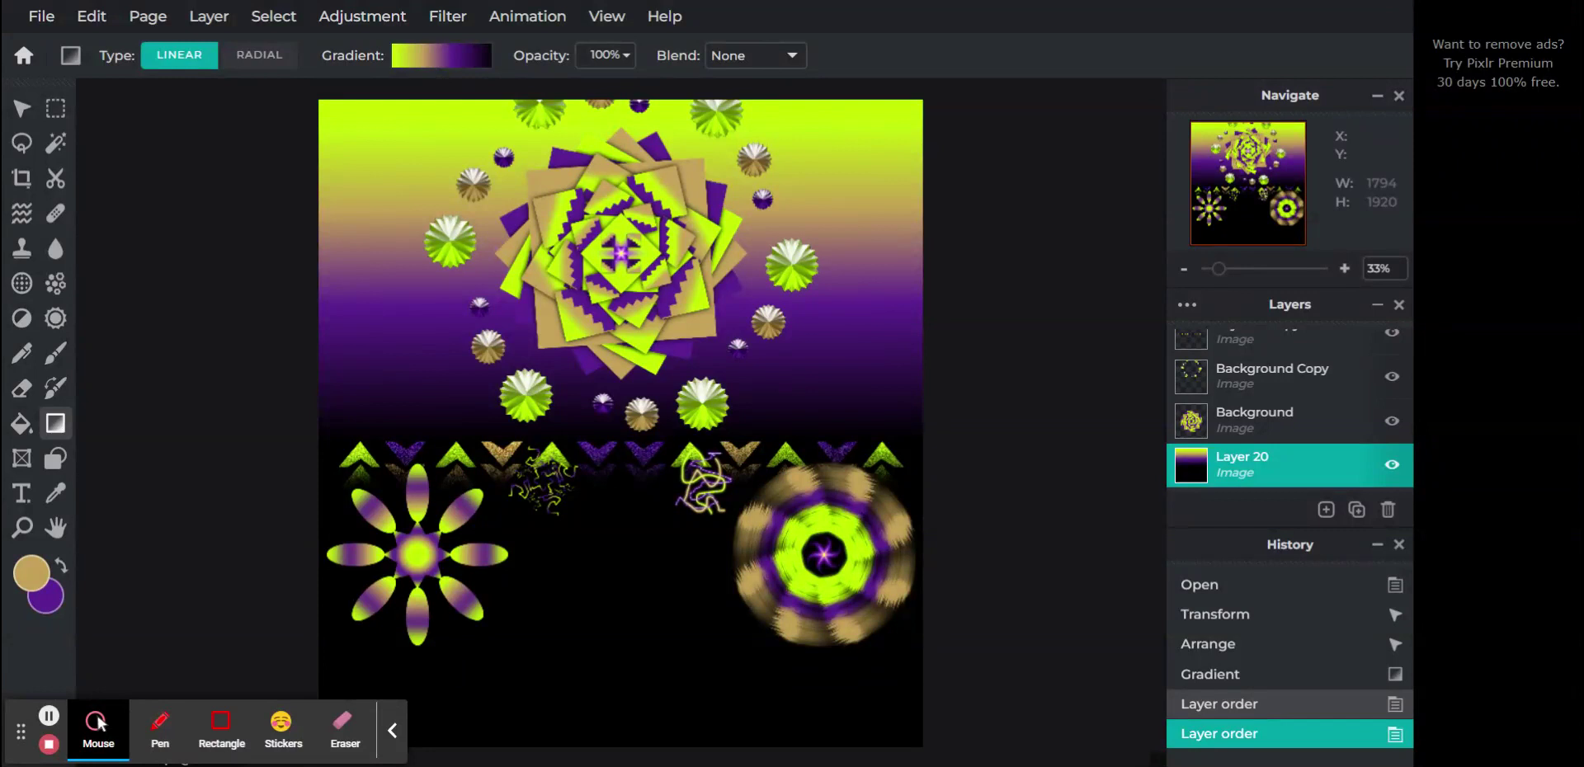
Duplicate Layer 20 to the top of the layer stack and squash the copy to 957 px high over the canvas's lower half.
click(1346, 510)
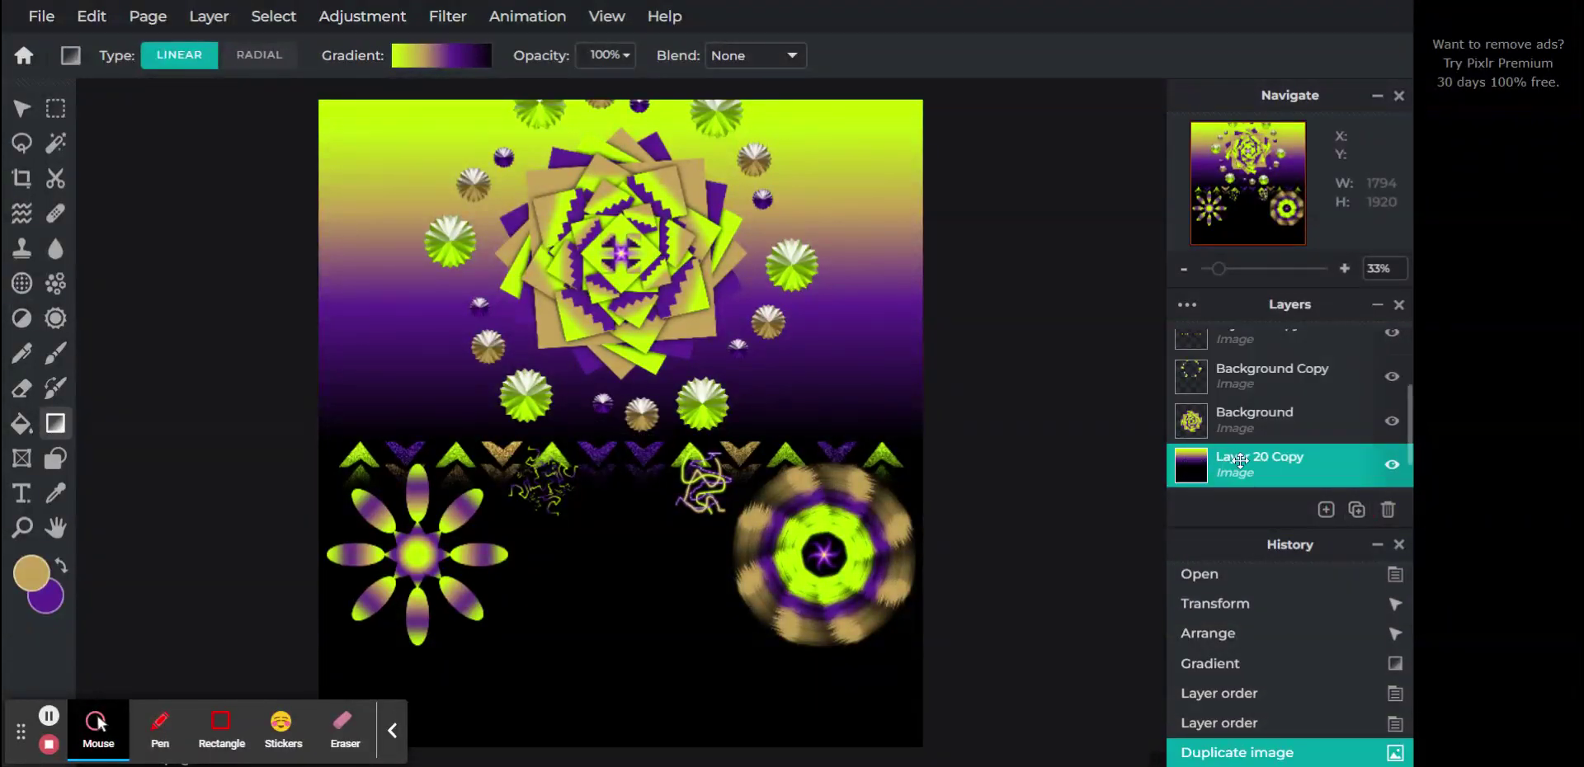
drag(1238, 460, 1246, 309)
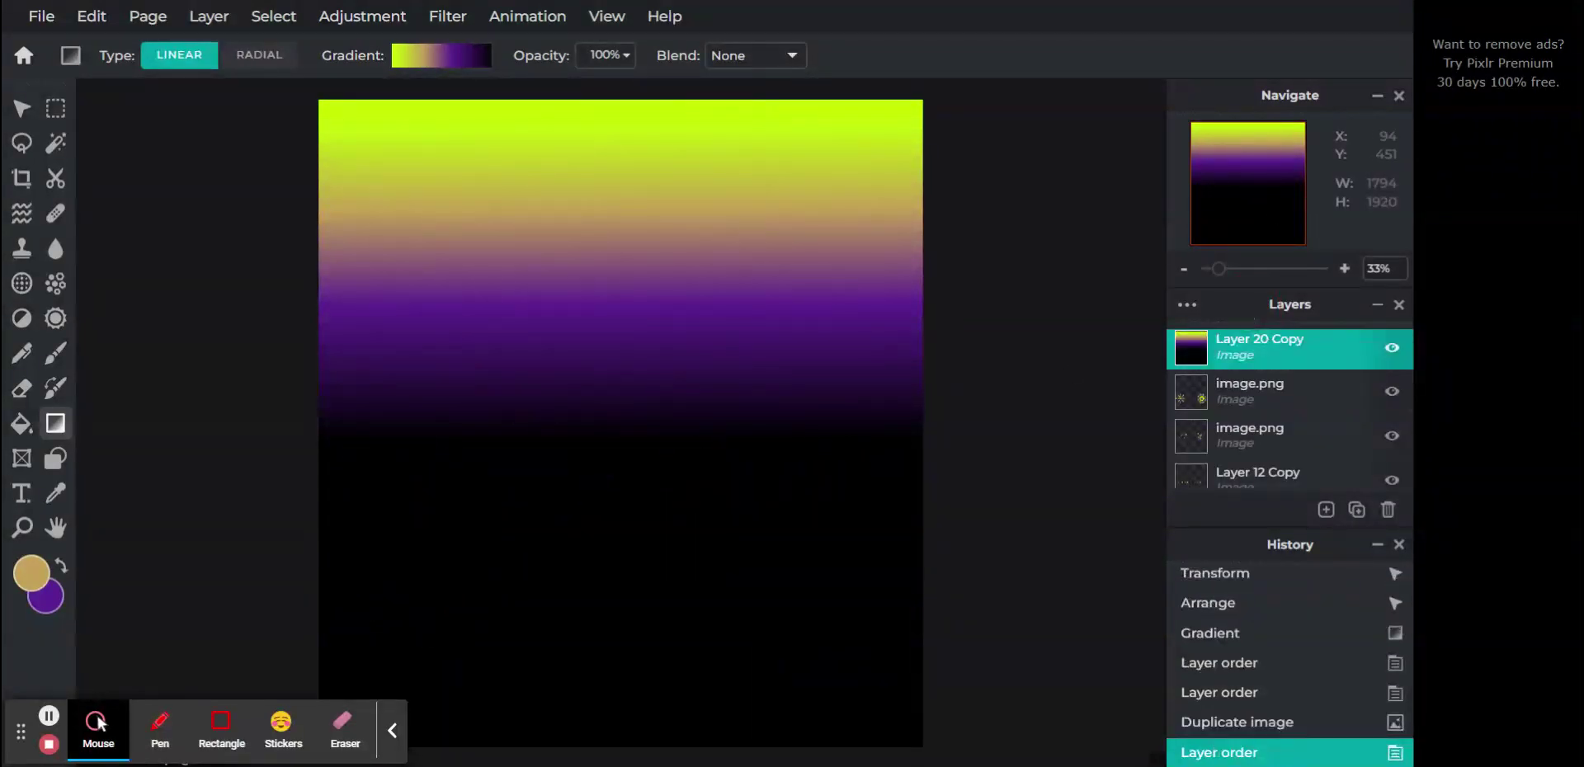
click(22, 108)
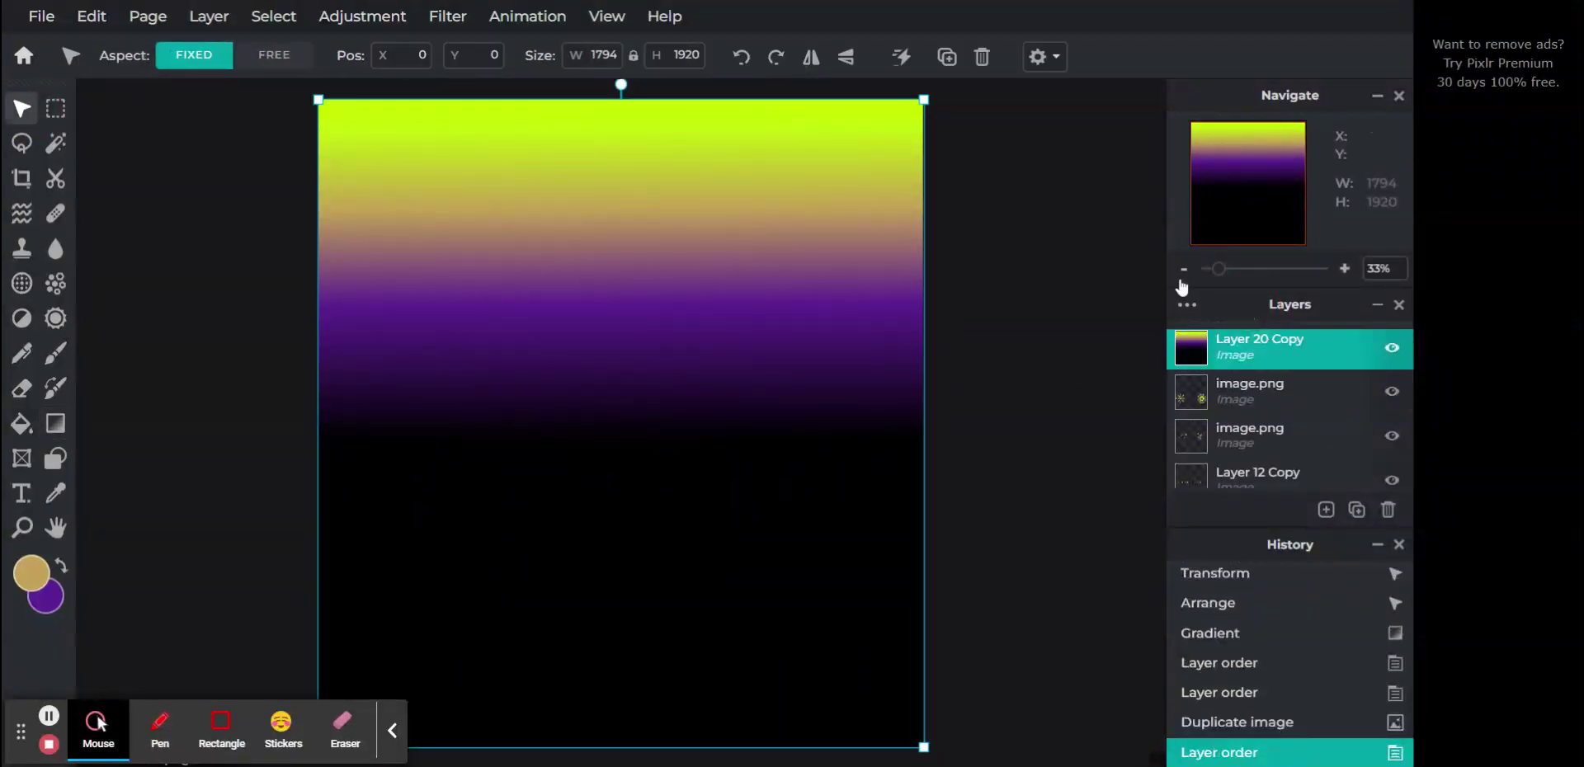
drag(1220, 276, 1219, 277)
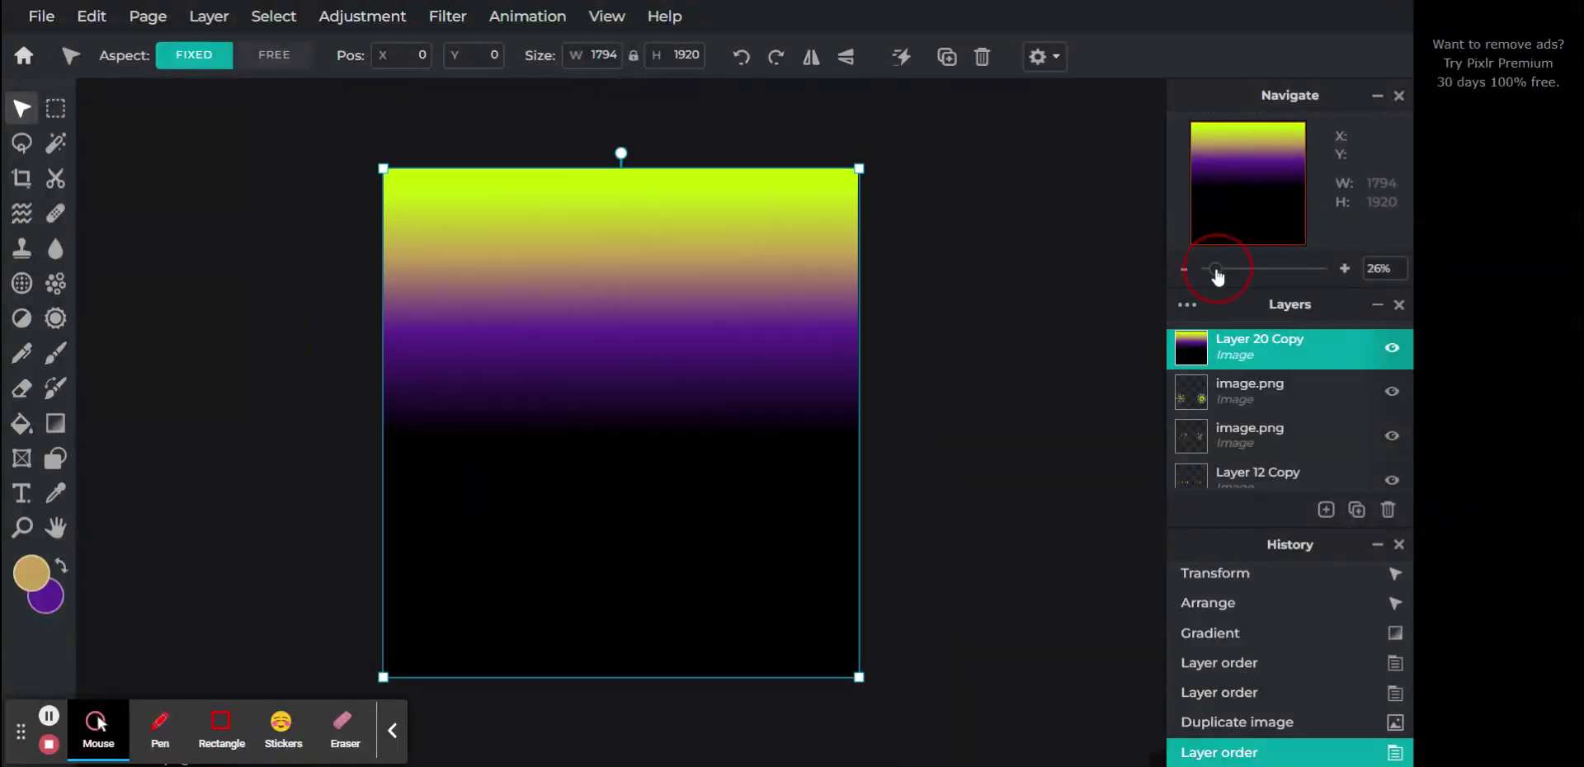
click(293, 55)
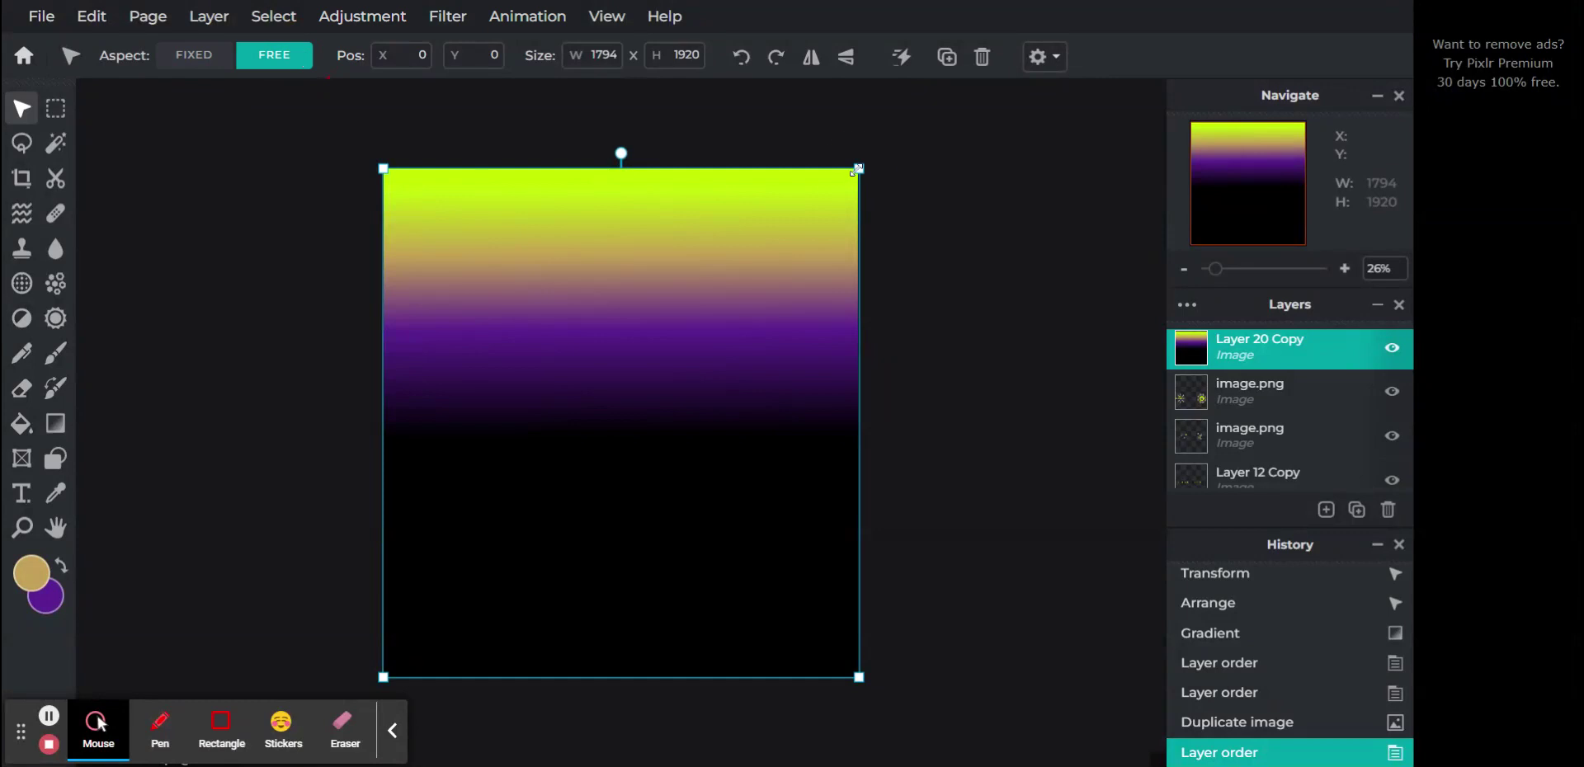
drag(855, 170, 855, 424)
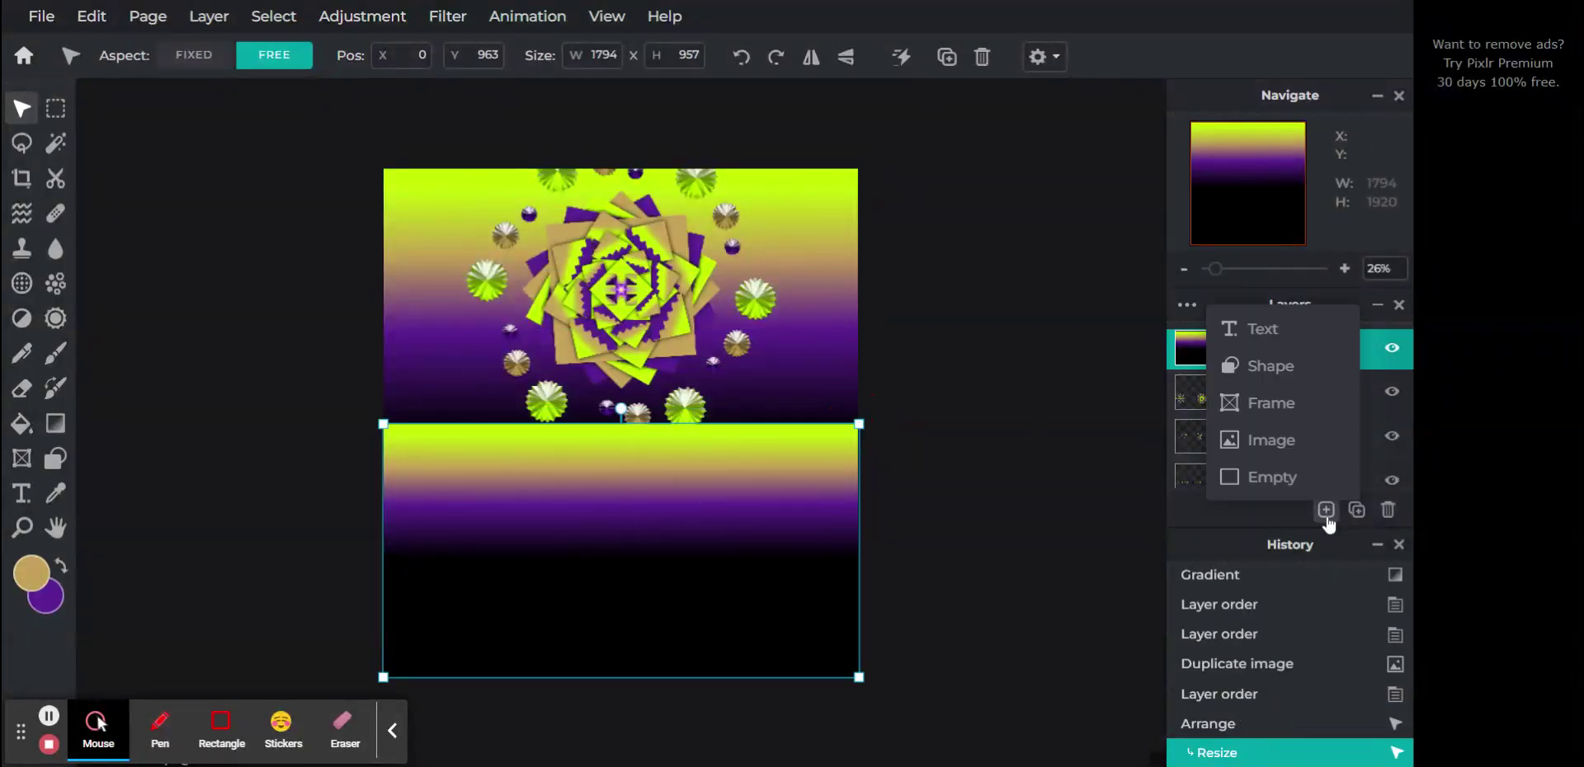
Duplicate the squashed gradient, flip the duplicate vertically and move it directly above the original, at Y 6.
click(1356, 510)
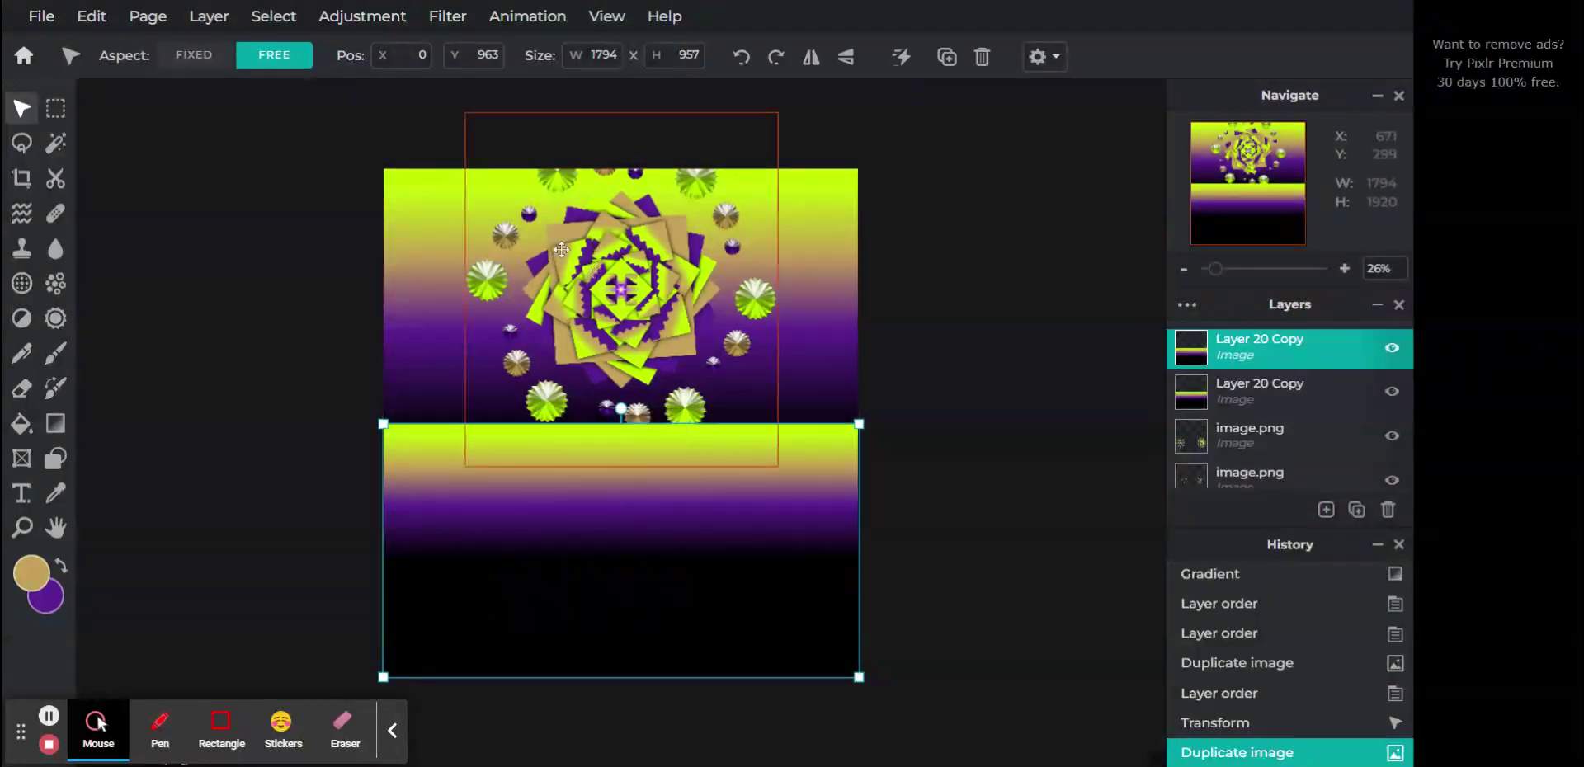
click(845, 57)
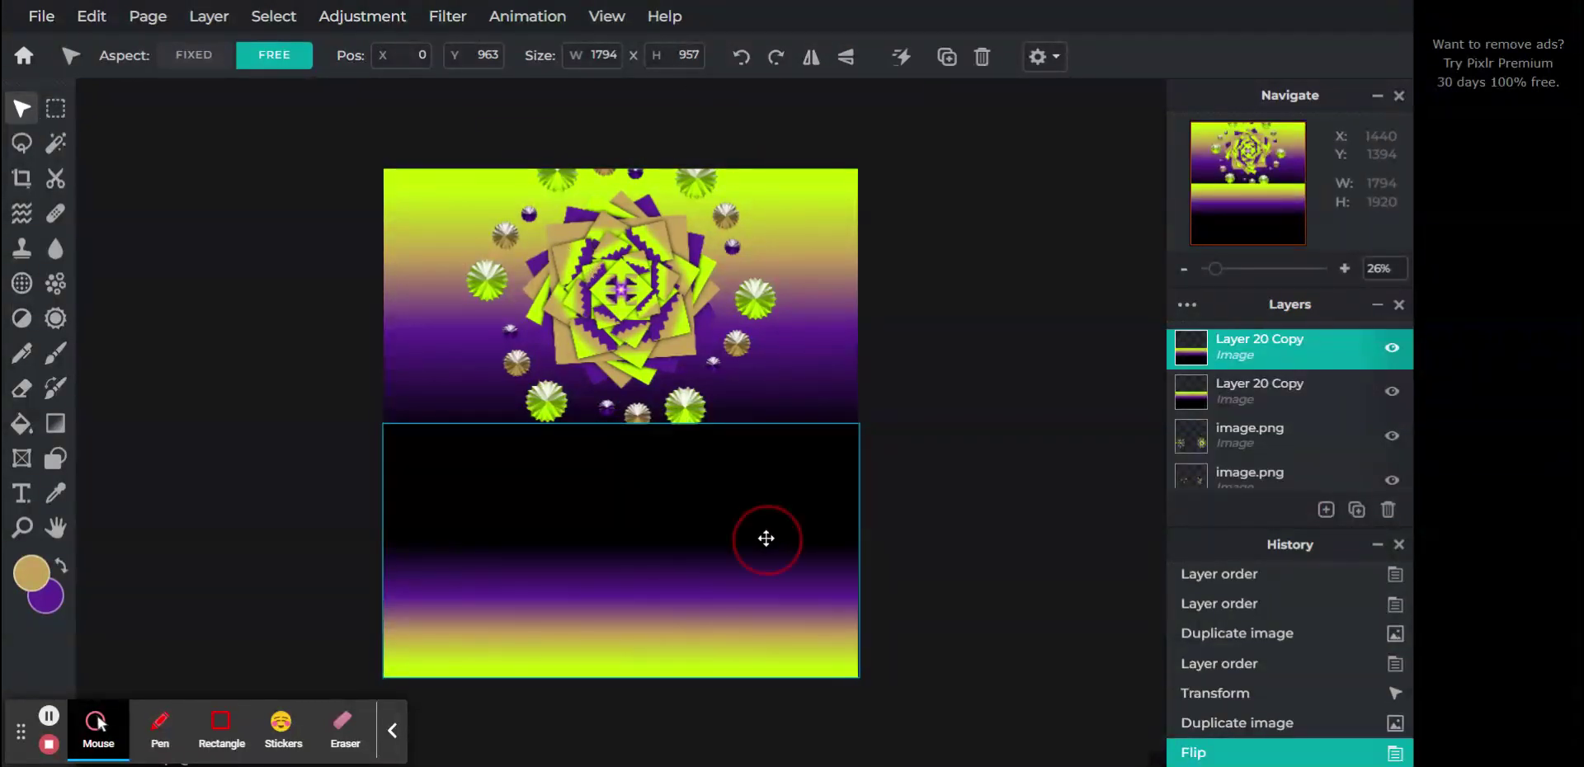
drag(766, 538, 767, 290)
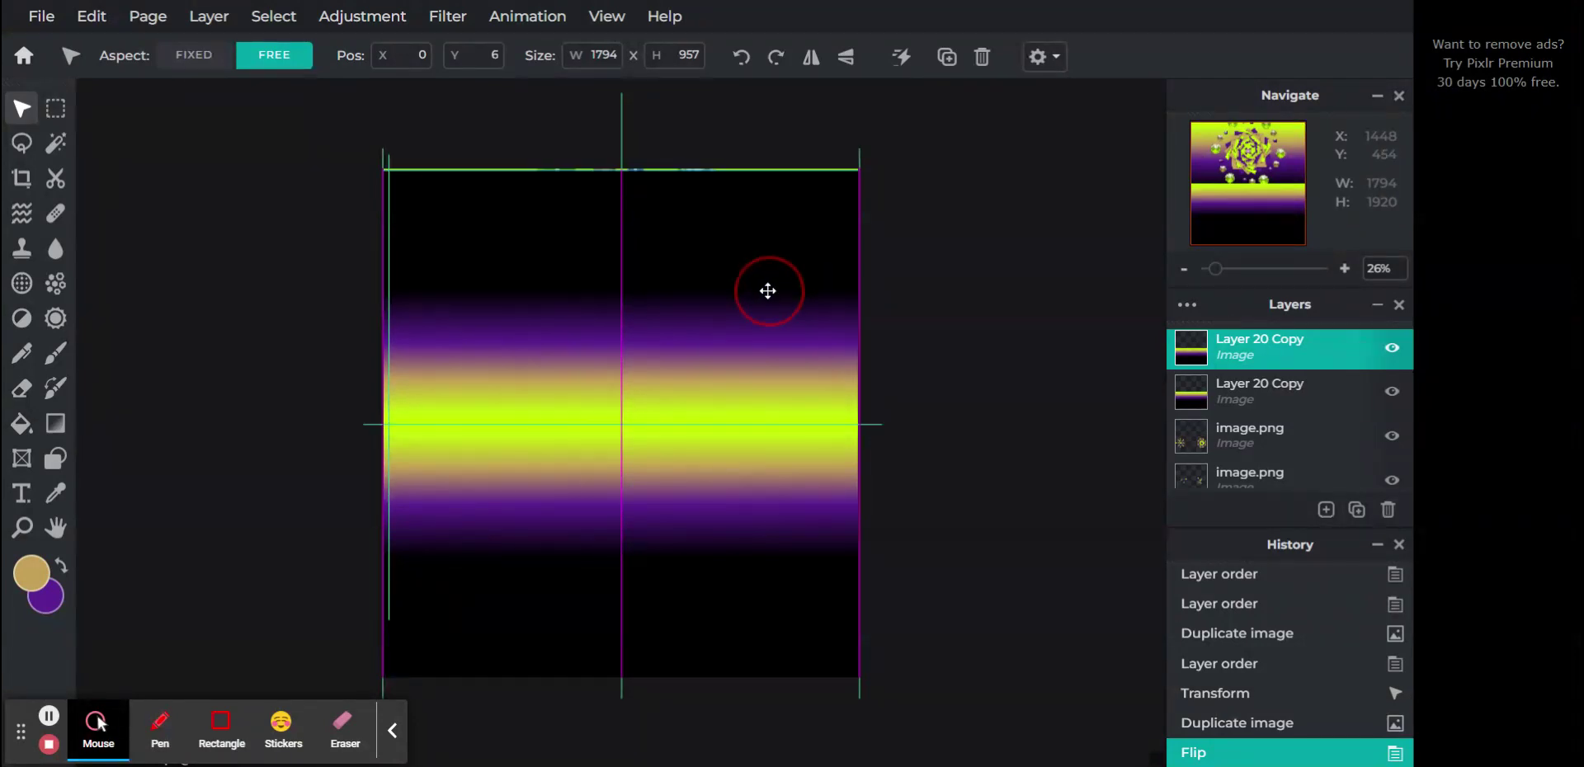
drag(768, 291, 767, 290)
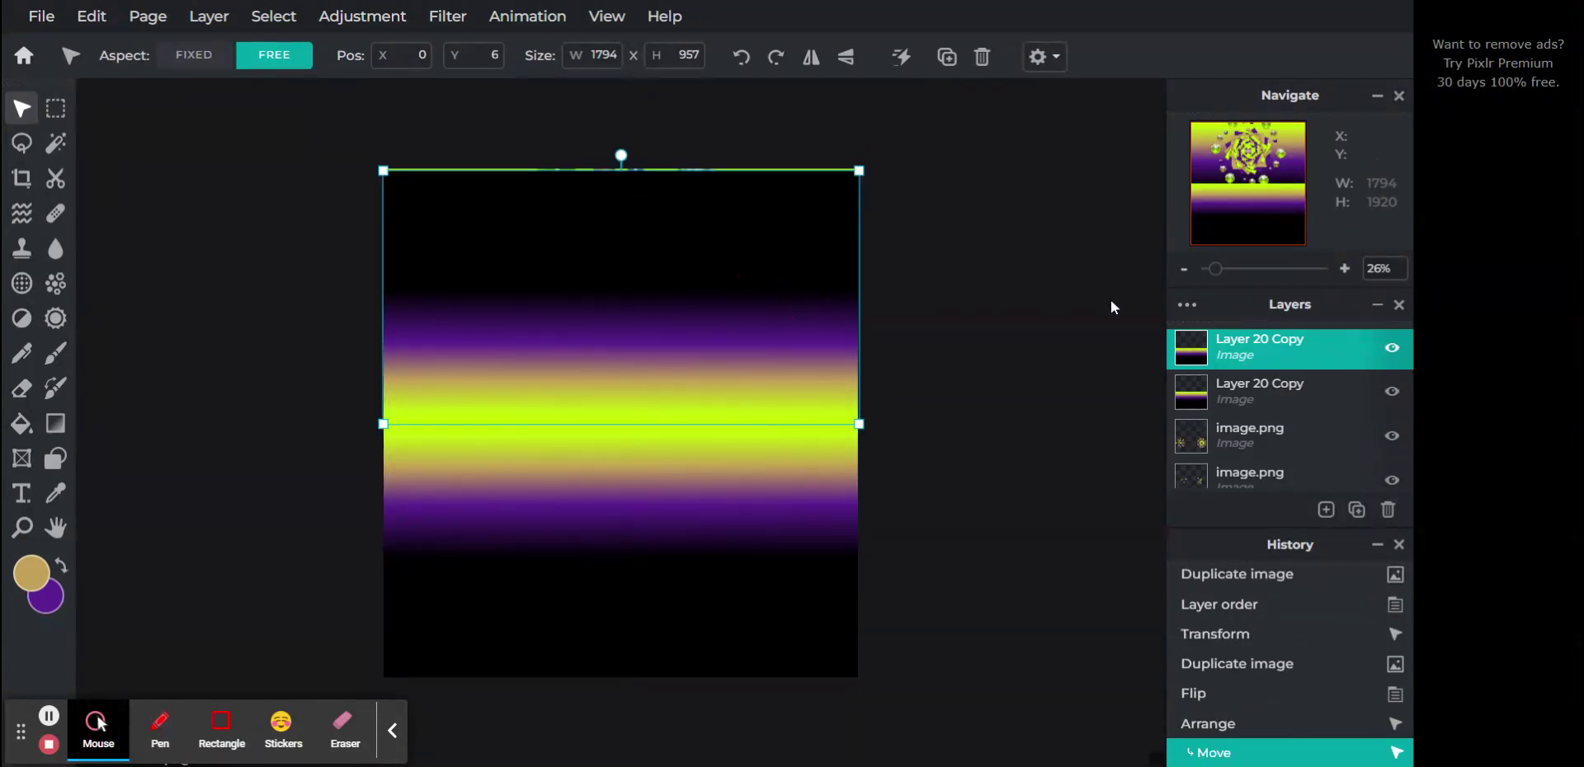
Merge the flipped gradient layer with the Layer 20 Copy beneath it.
click(1246, 394)
click(1256, 439)
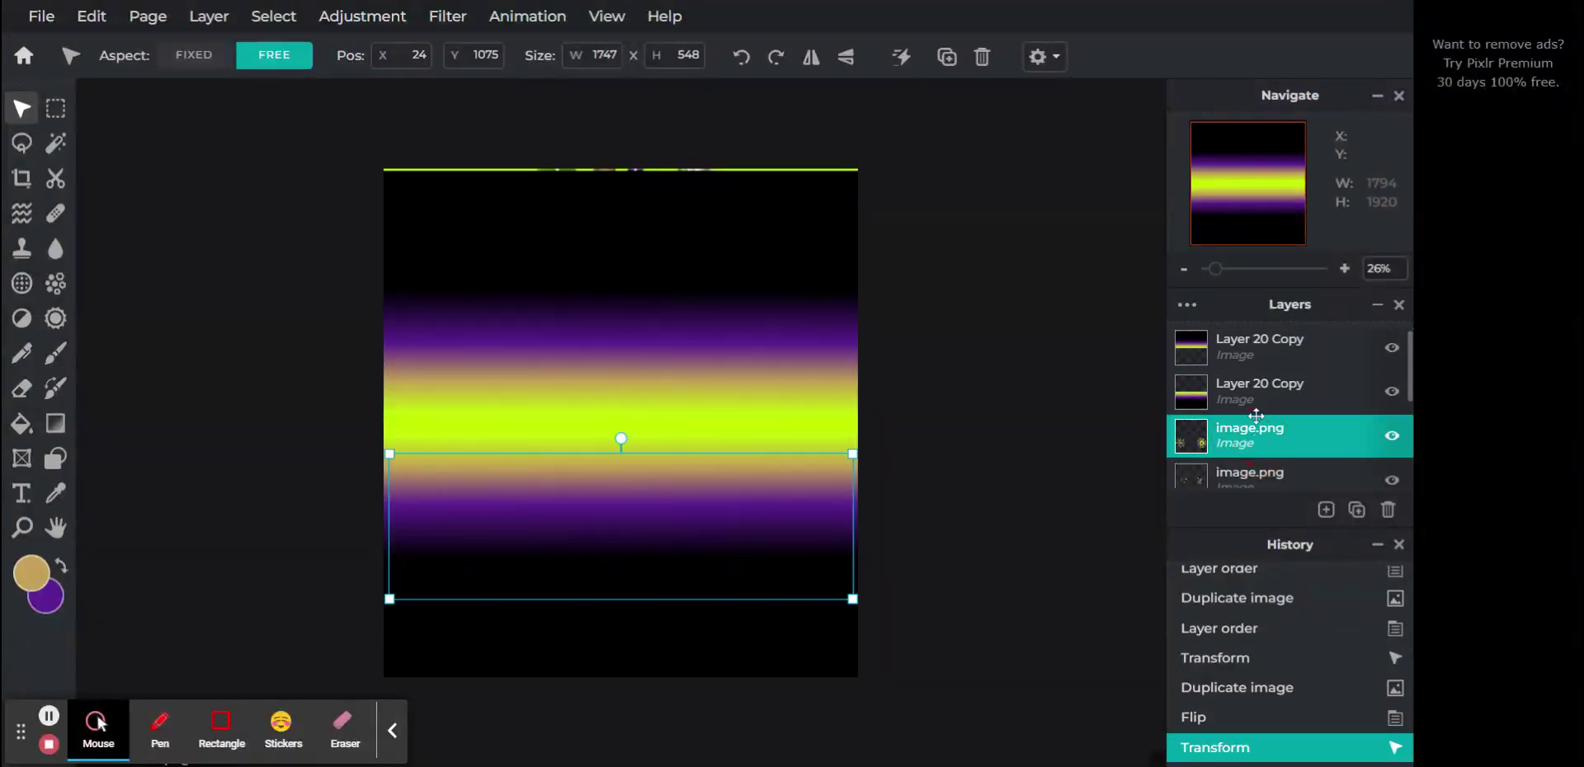
double_click(1253, 352)
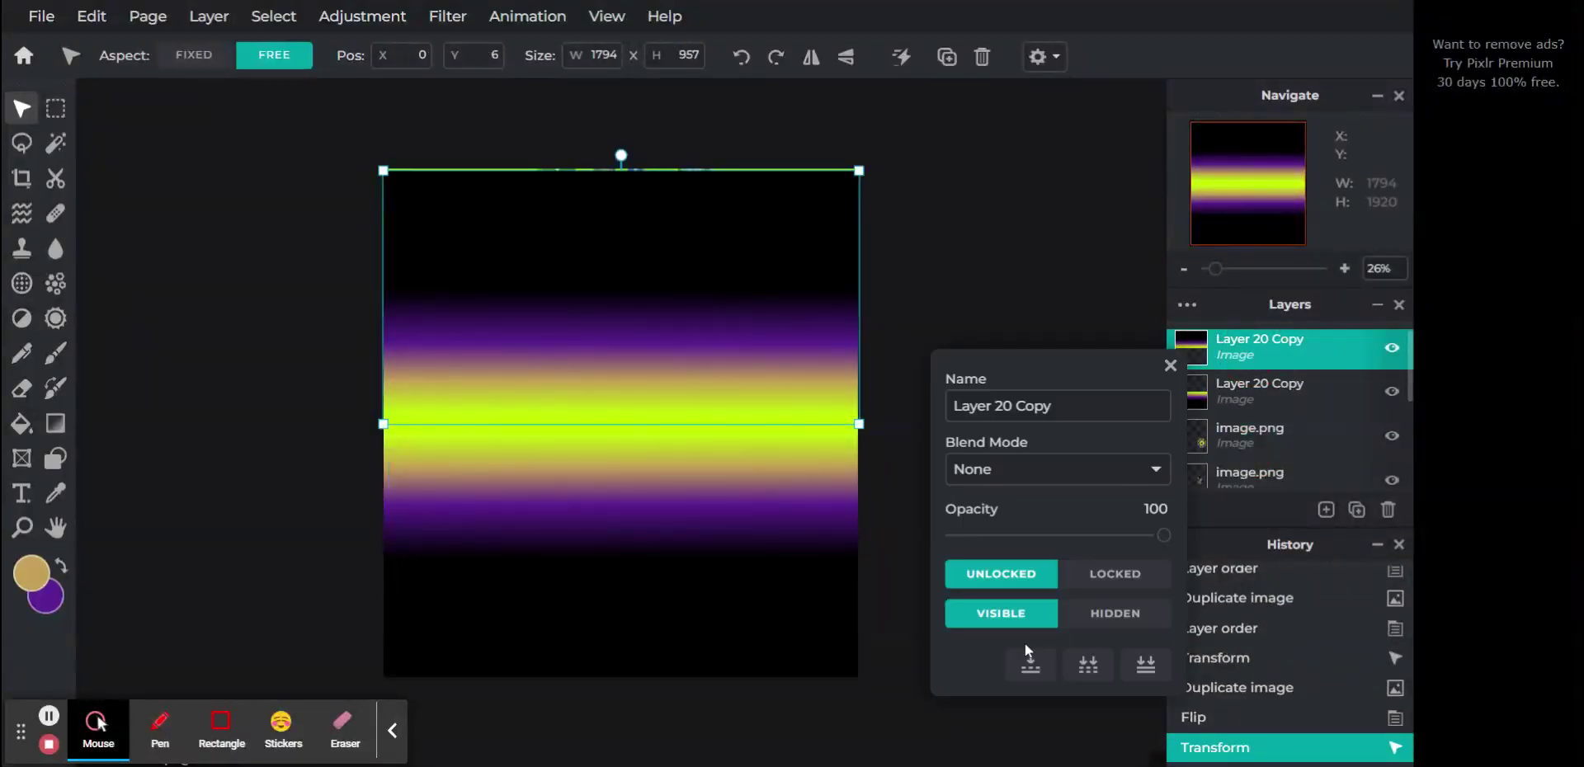
click(1030, 664)
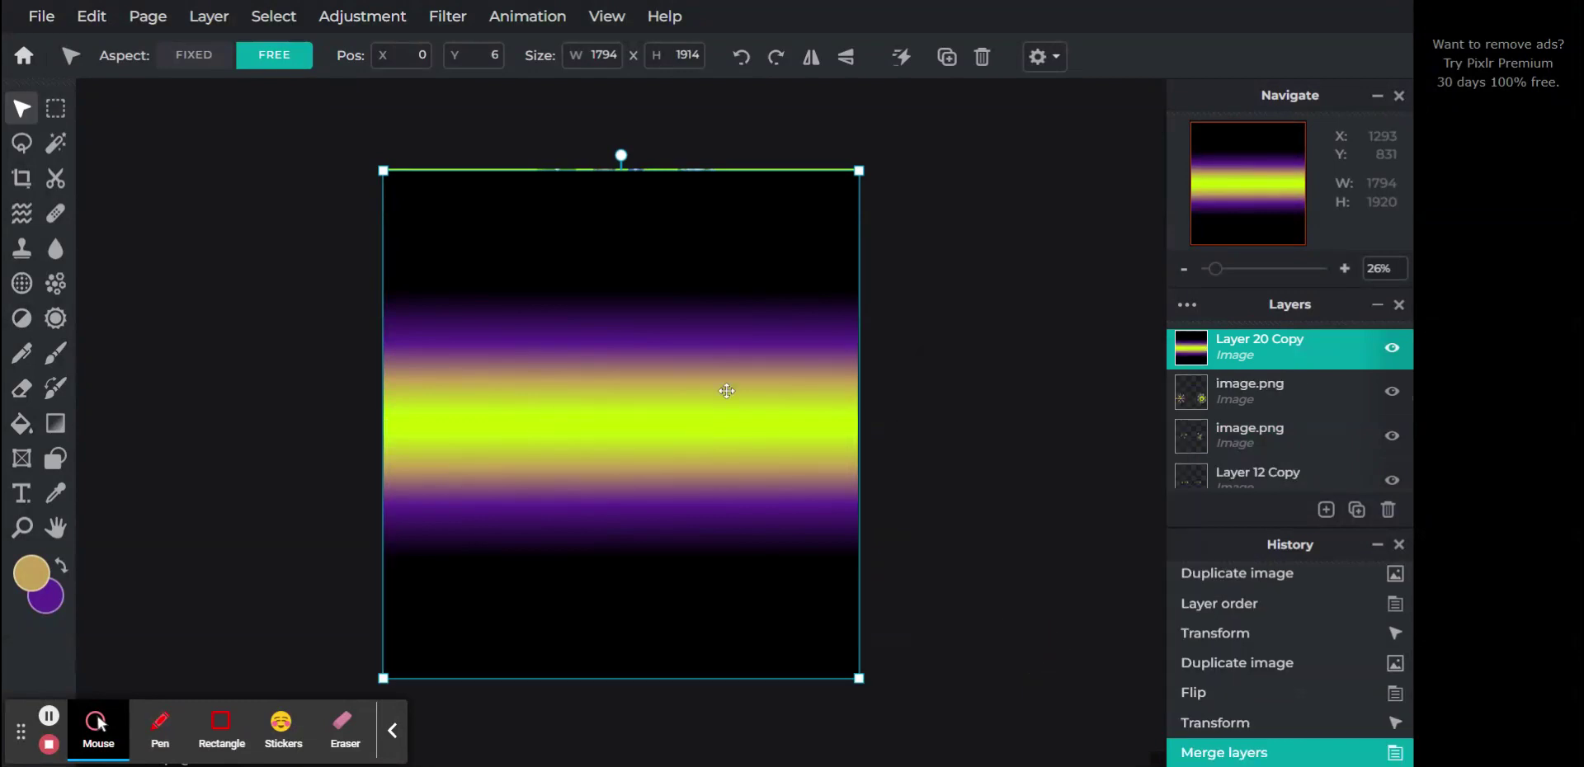
Cut full-width rectangular bands about 399 px high from the top and about 519 px from the bottom of the merged gradient.
click(56, 115)
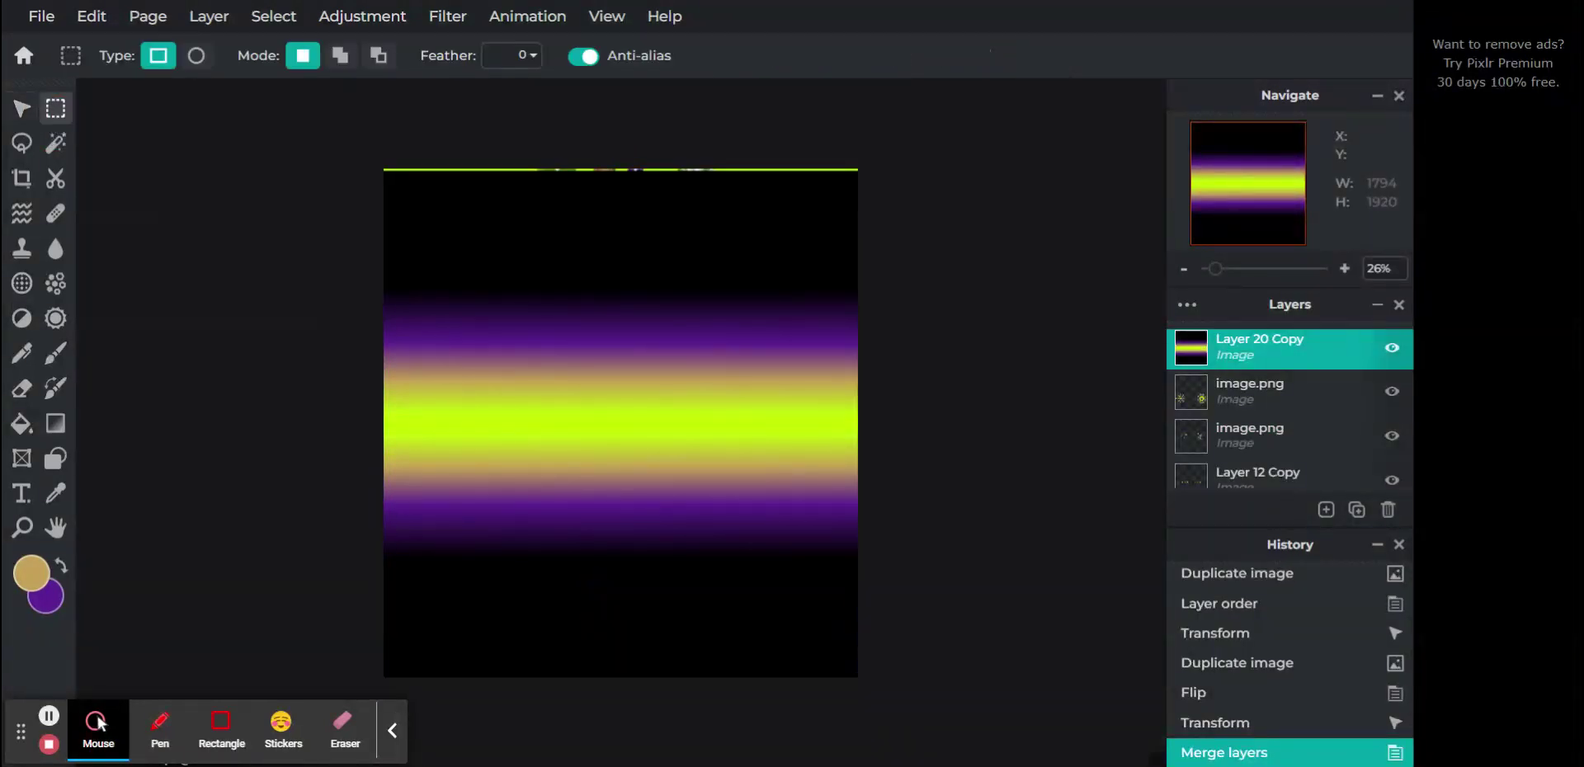
drag(283, 111, 951, 277)
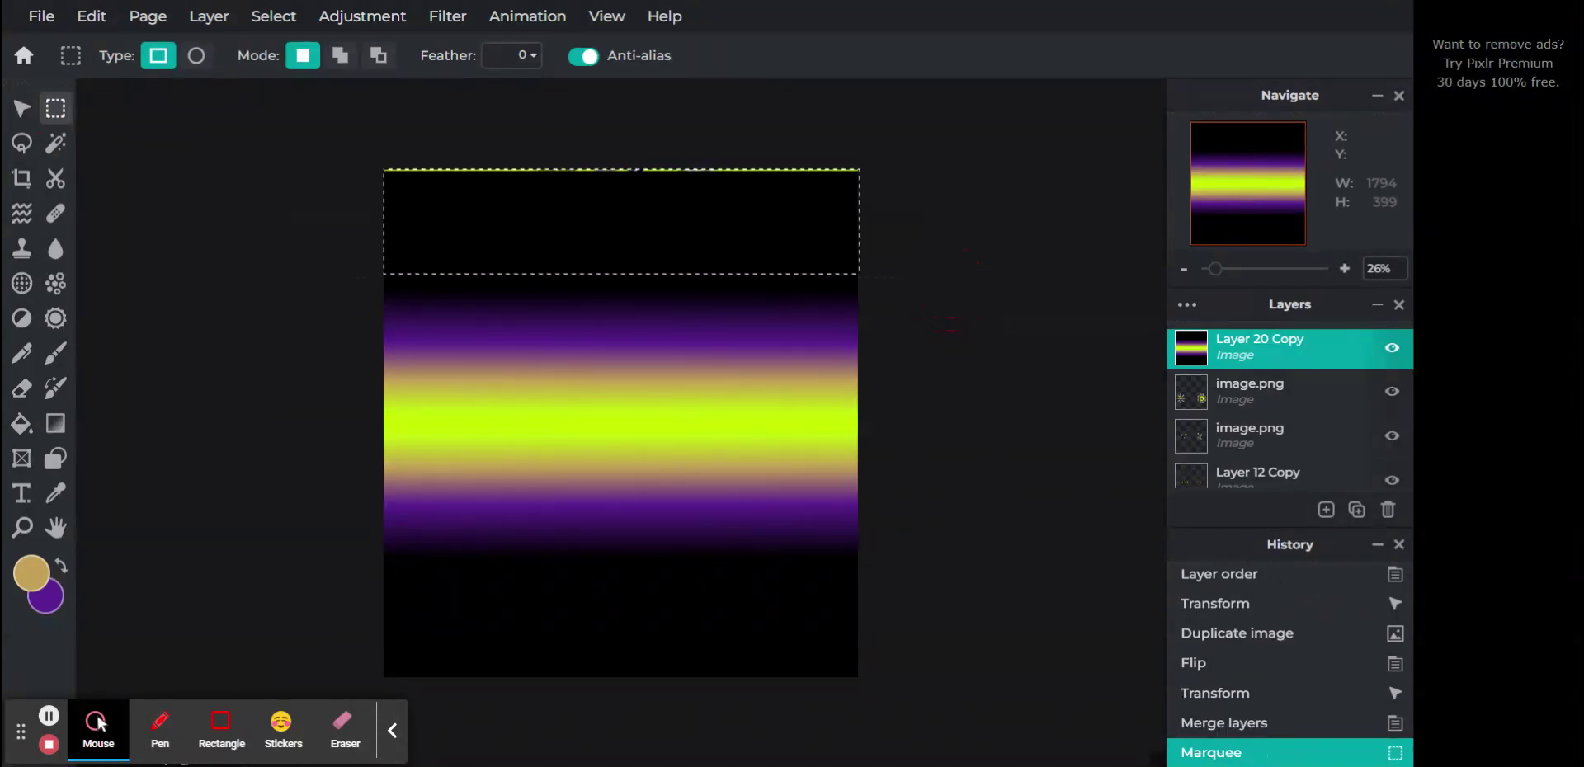
key(ctrl+x)
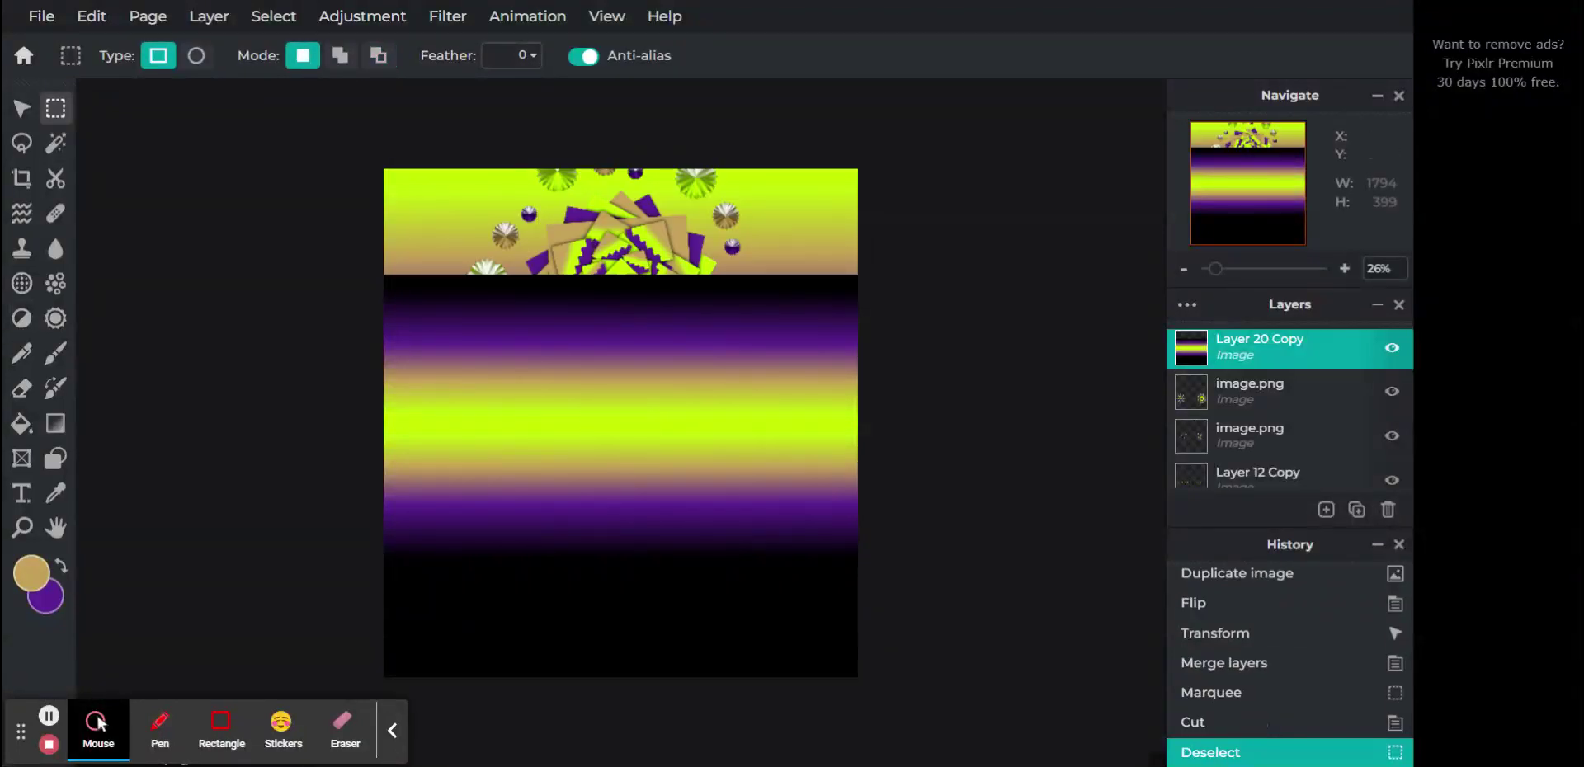
drag(352, 686, 911, 542)
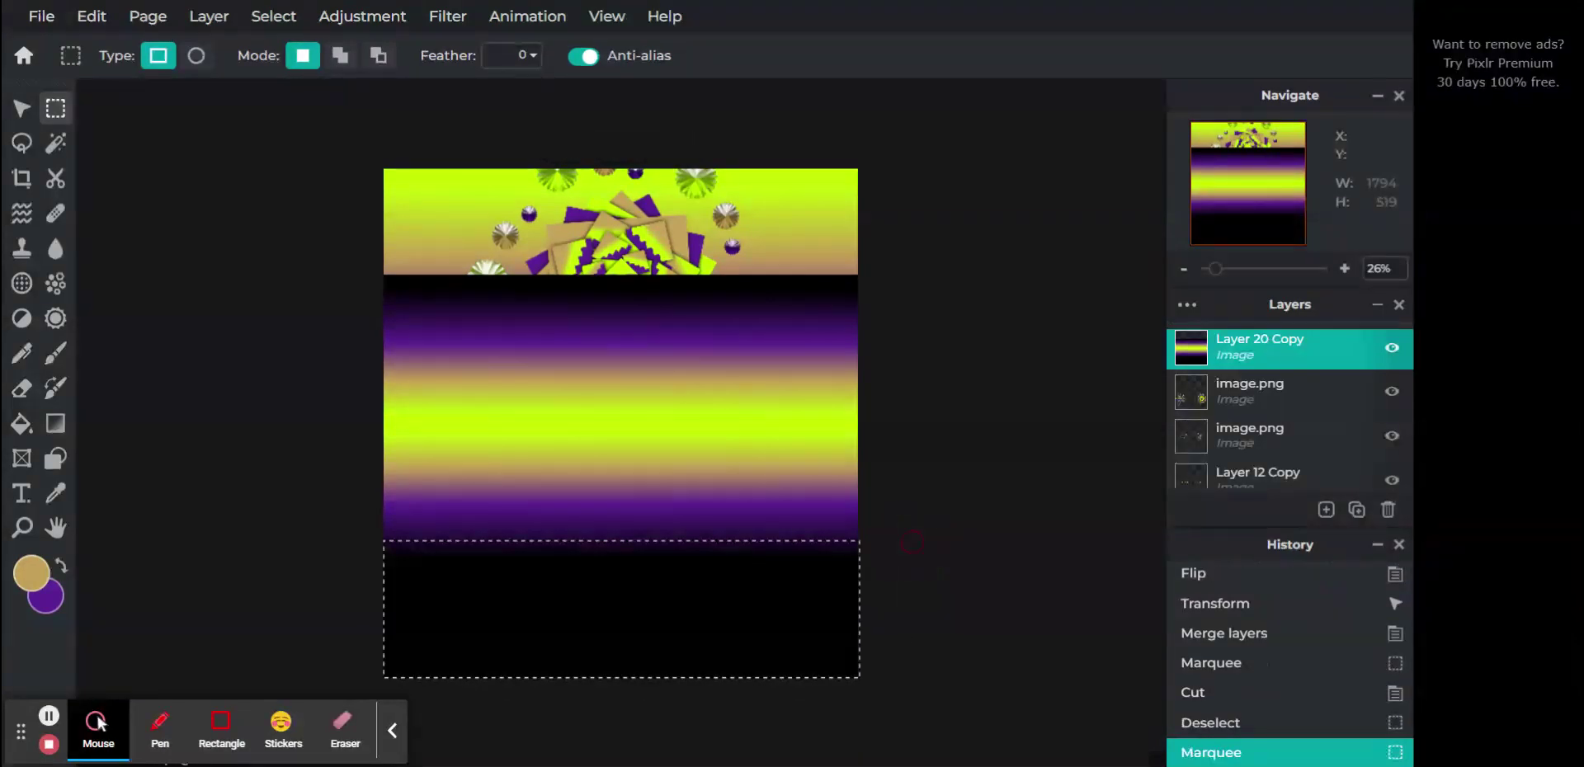
key(ctrl+x)
key(ctrl+d)
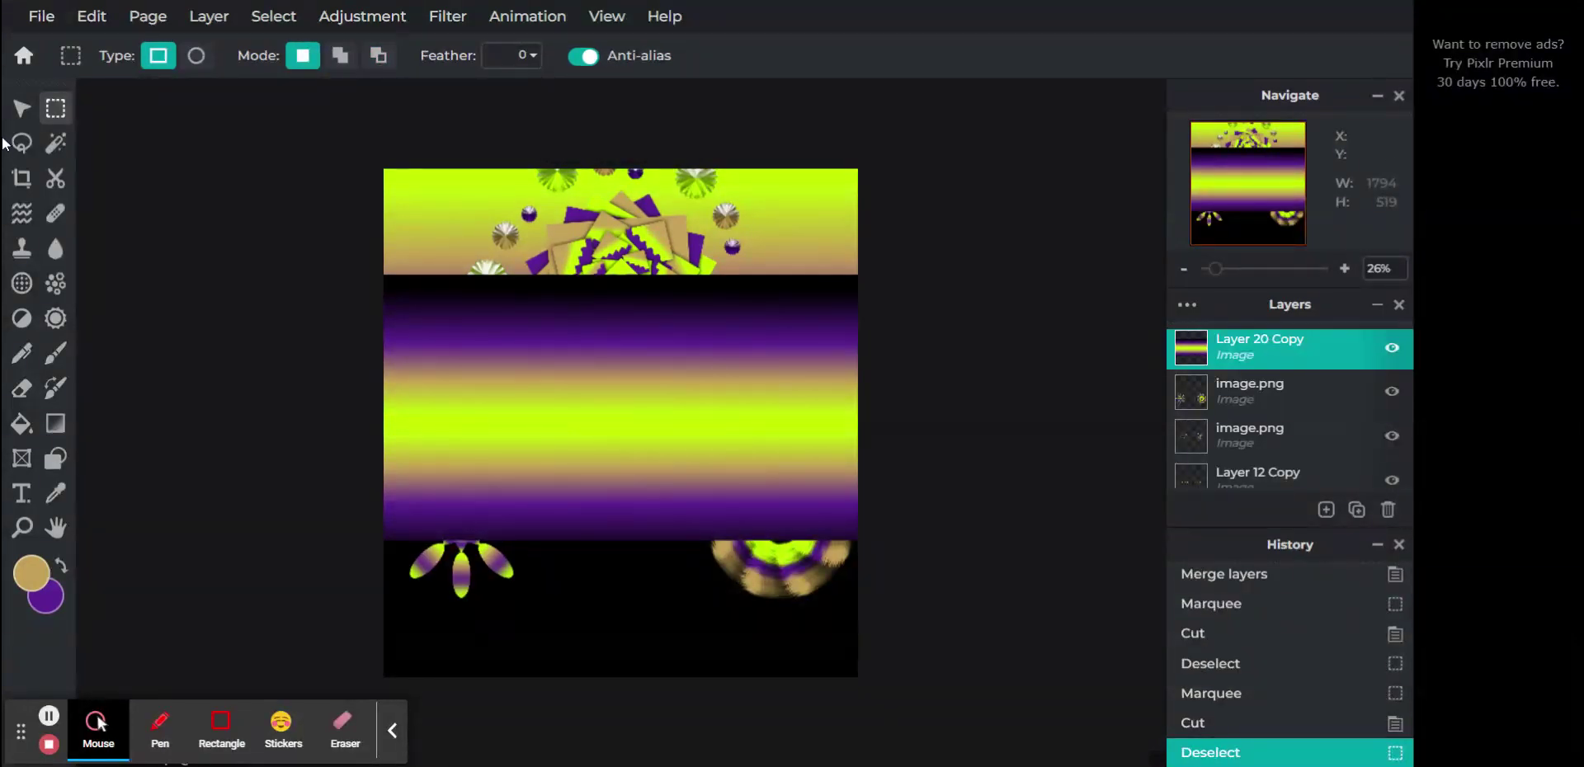
Move the trimmed gradient band to the canvas's bottom edge and lower its top edge to Y 1012, making it 908 px high.
click(22, 108)
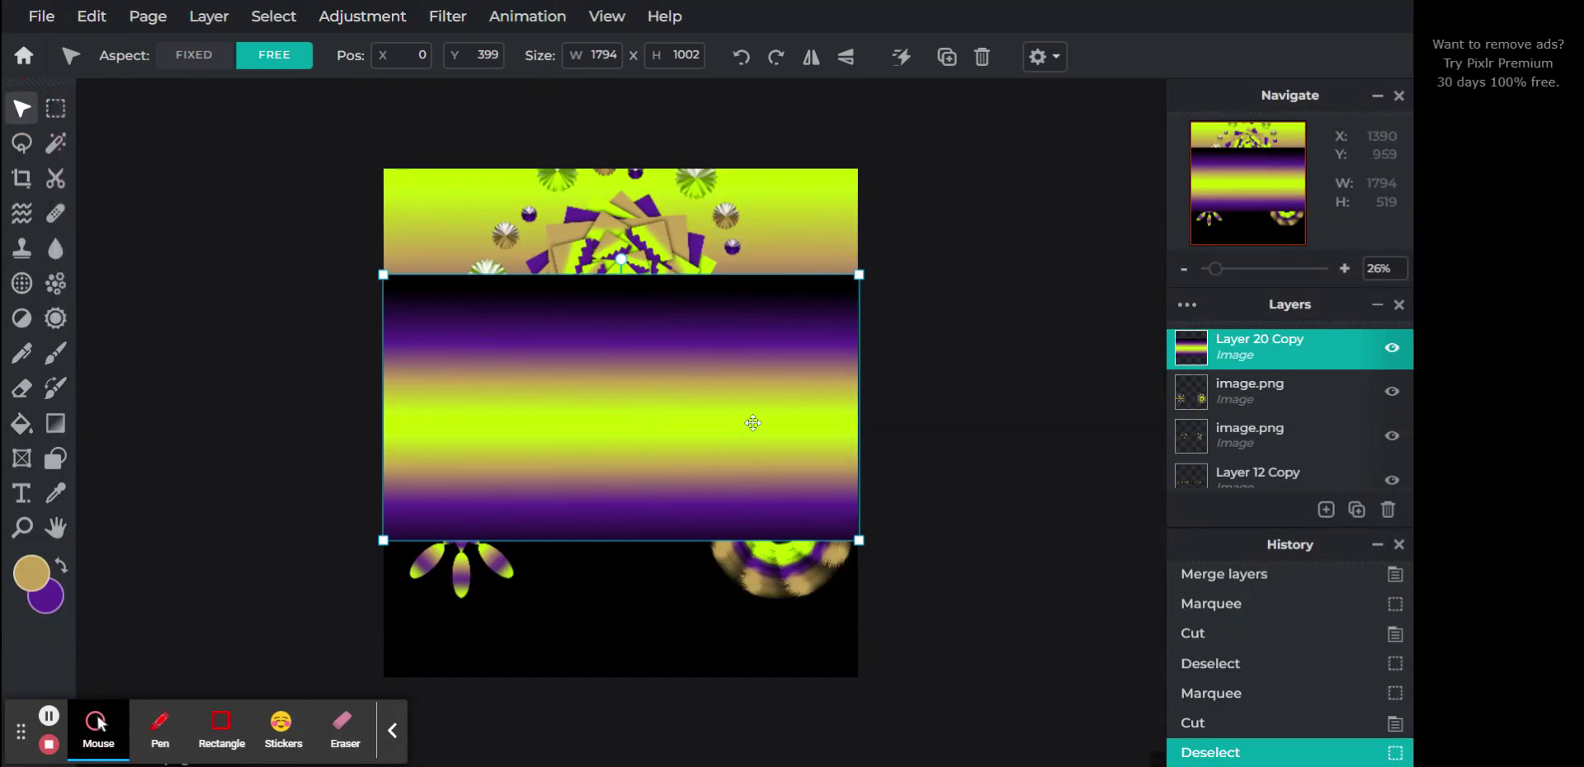
drag(755, 422, 760, 565)
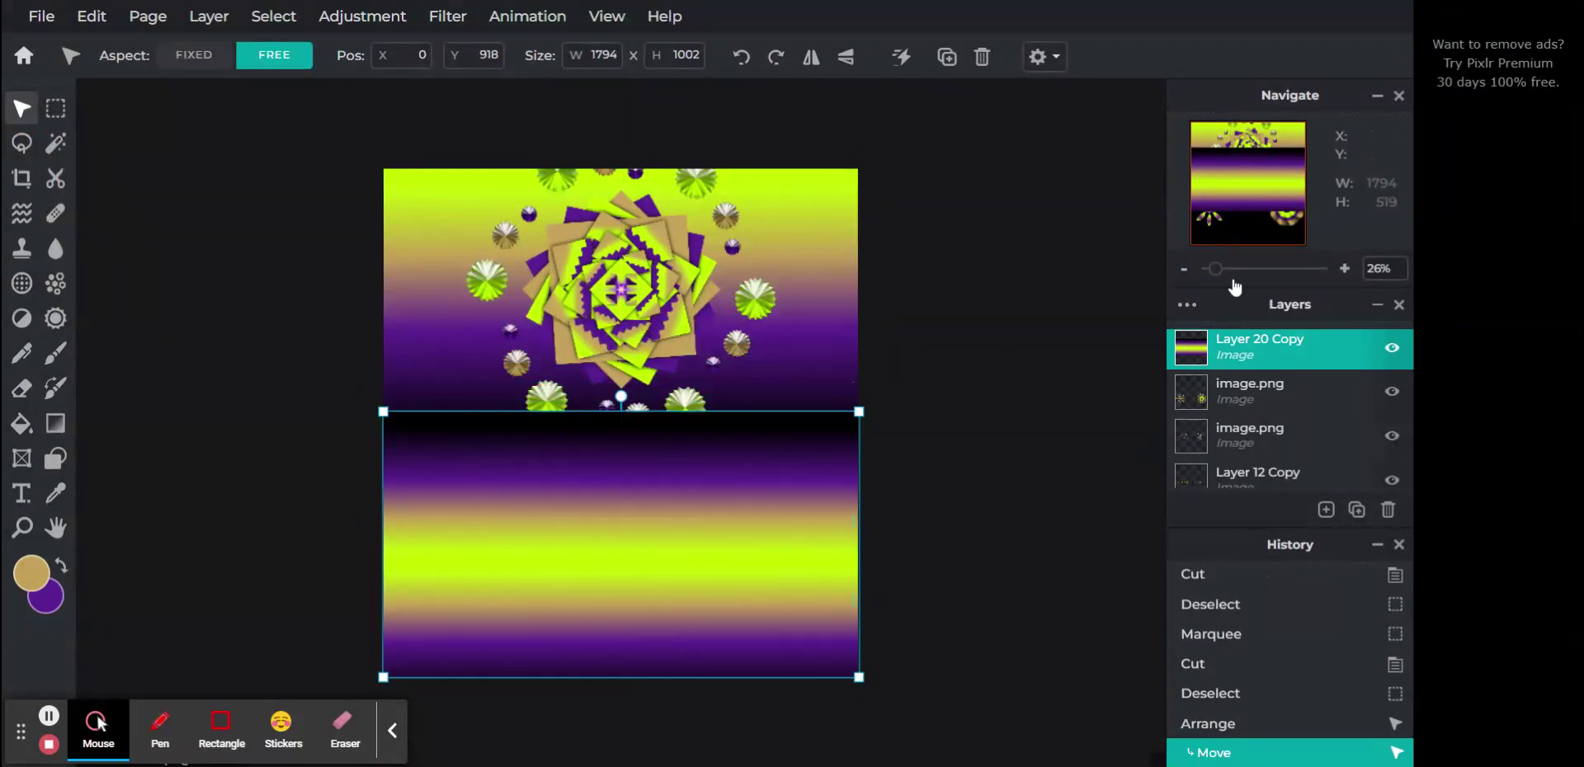
drag(1211, 269, 1227, 273)
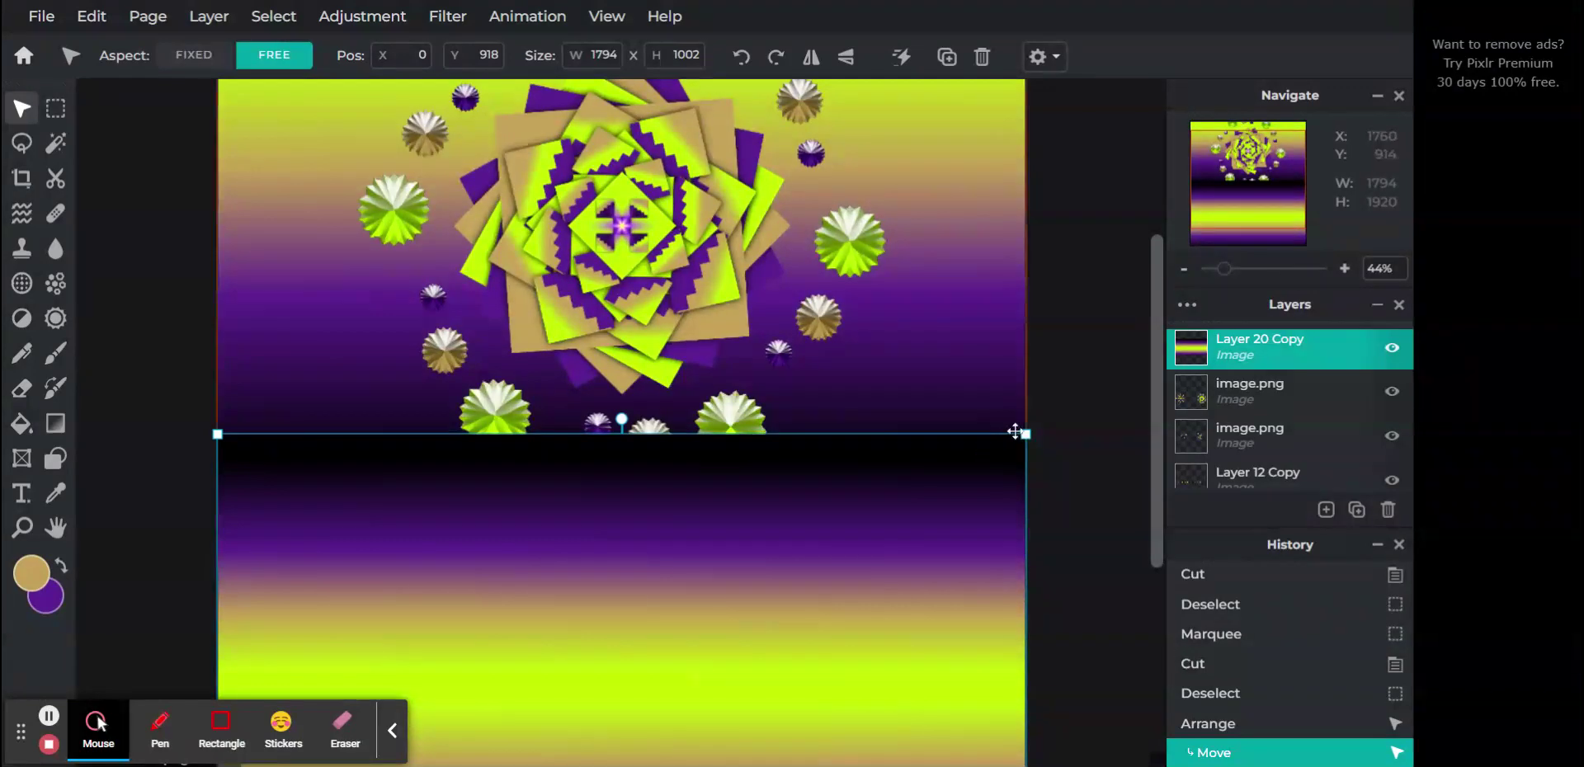
drag(1026, 435, 1027, 476)
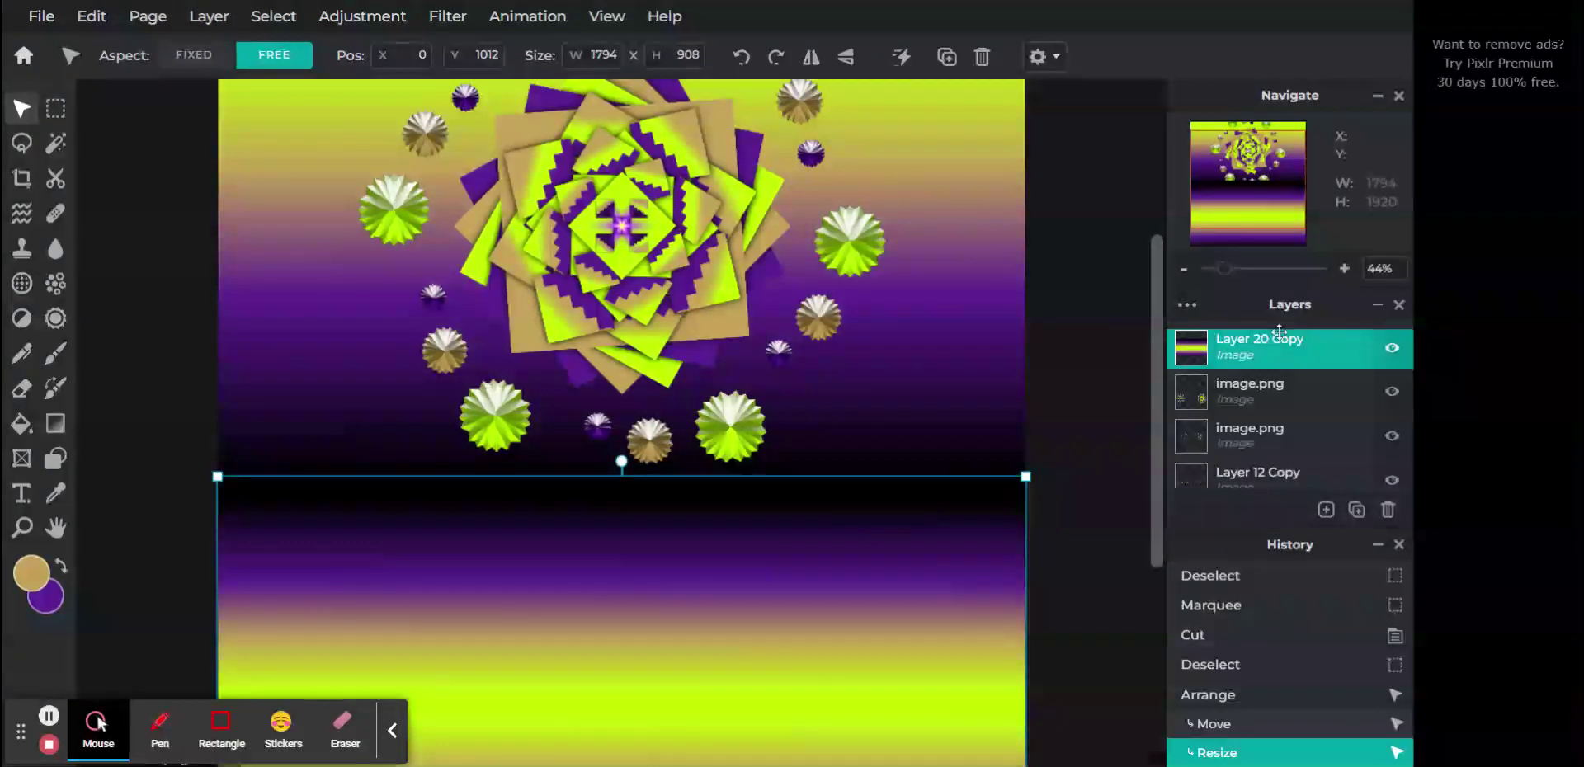
Move the gradient band layer down the stack to just above Background Copy, behind the flower and arrow artwork.
drag(1283, 339, 1282, 479)
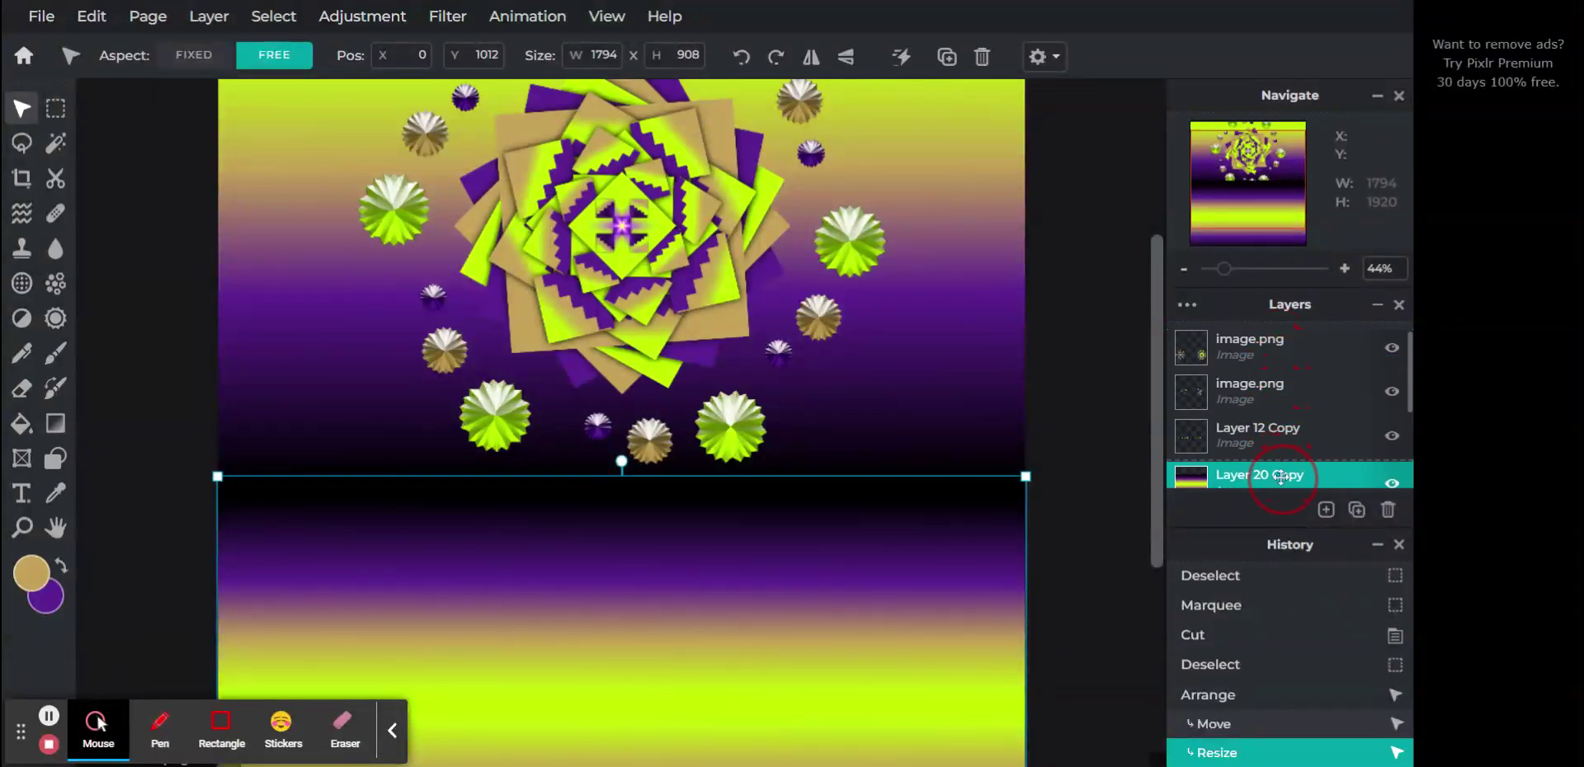
scroll(1283, 462, down, 2)
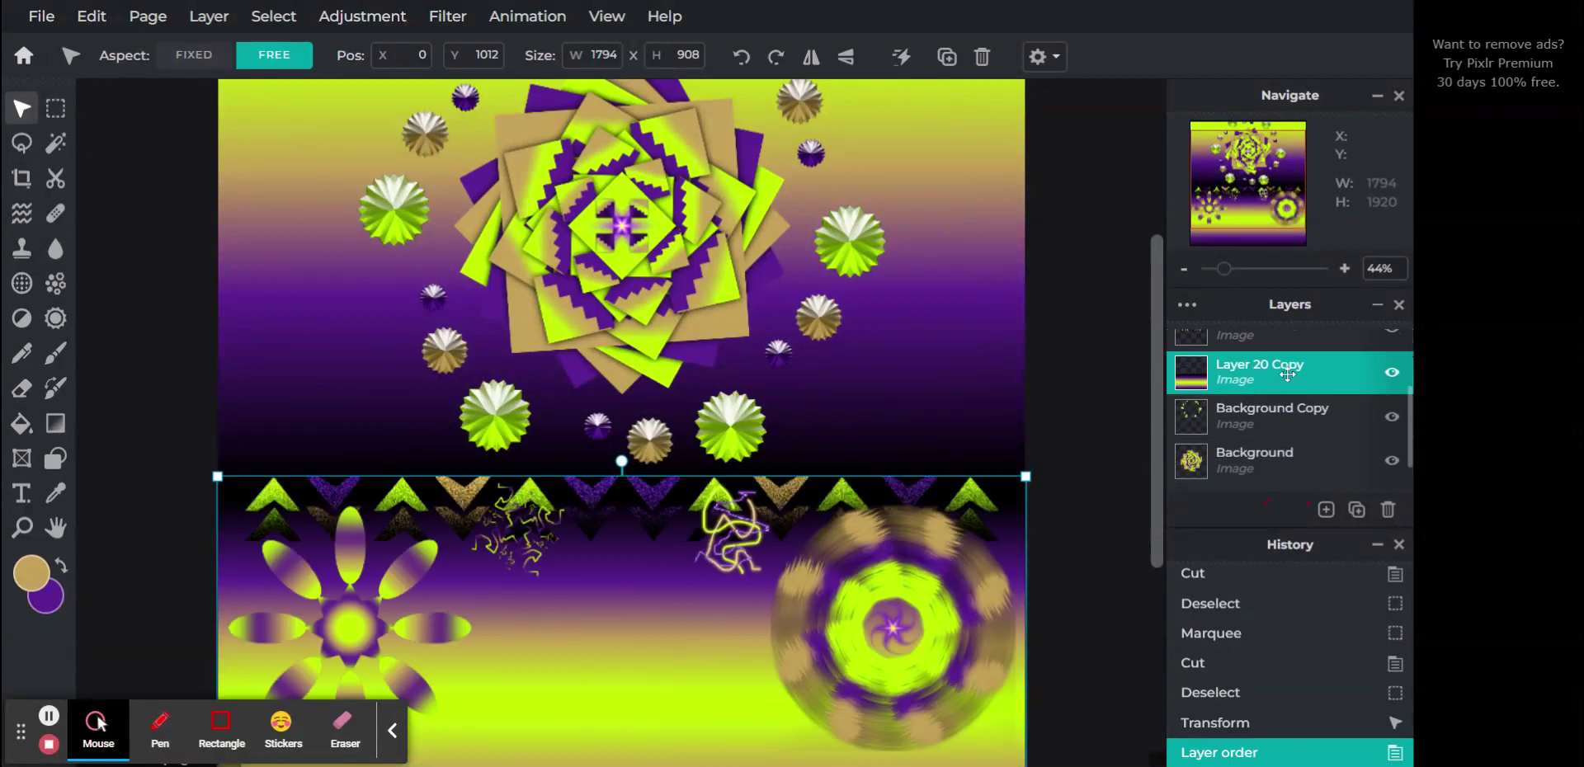
Move the gradient band layer one place down, below Background Copy and directly above Background, and deselect it.
drag(1287, 374, 1285, 421)
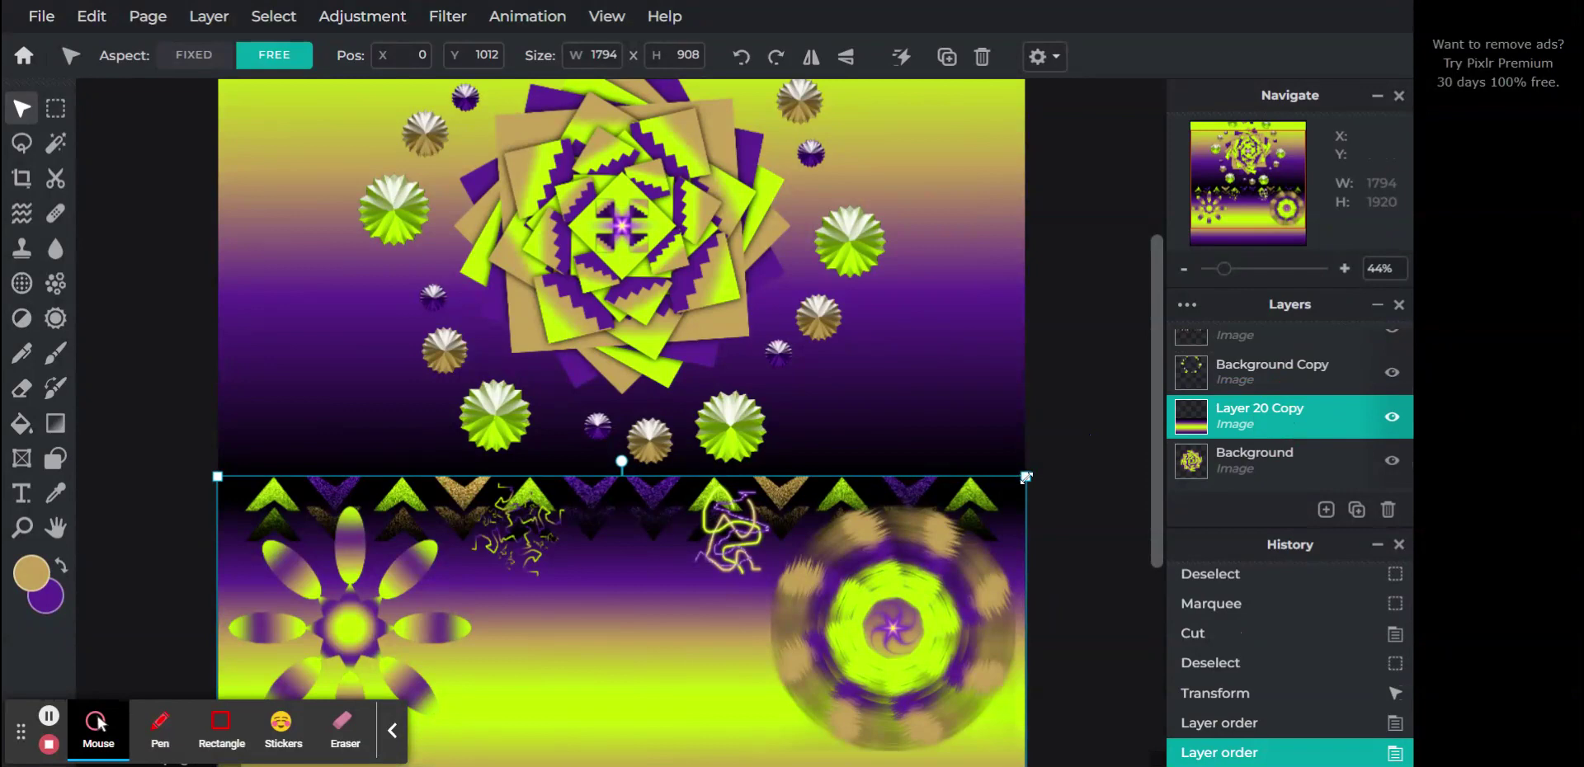
drag(1025, 477, 1026, 480)
click(1124, 476)
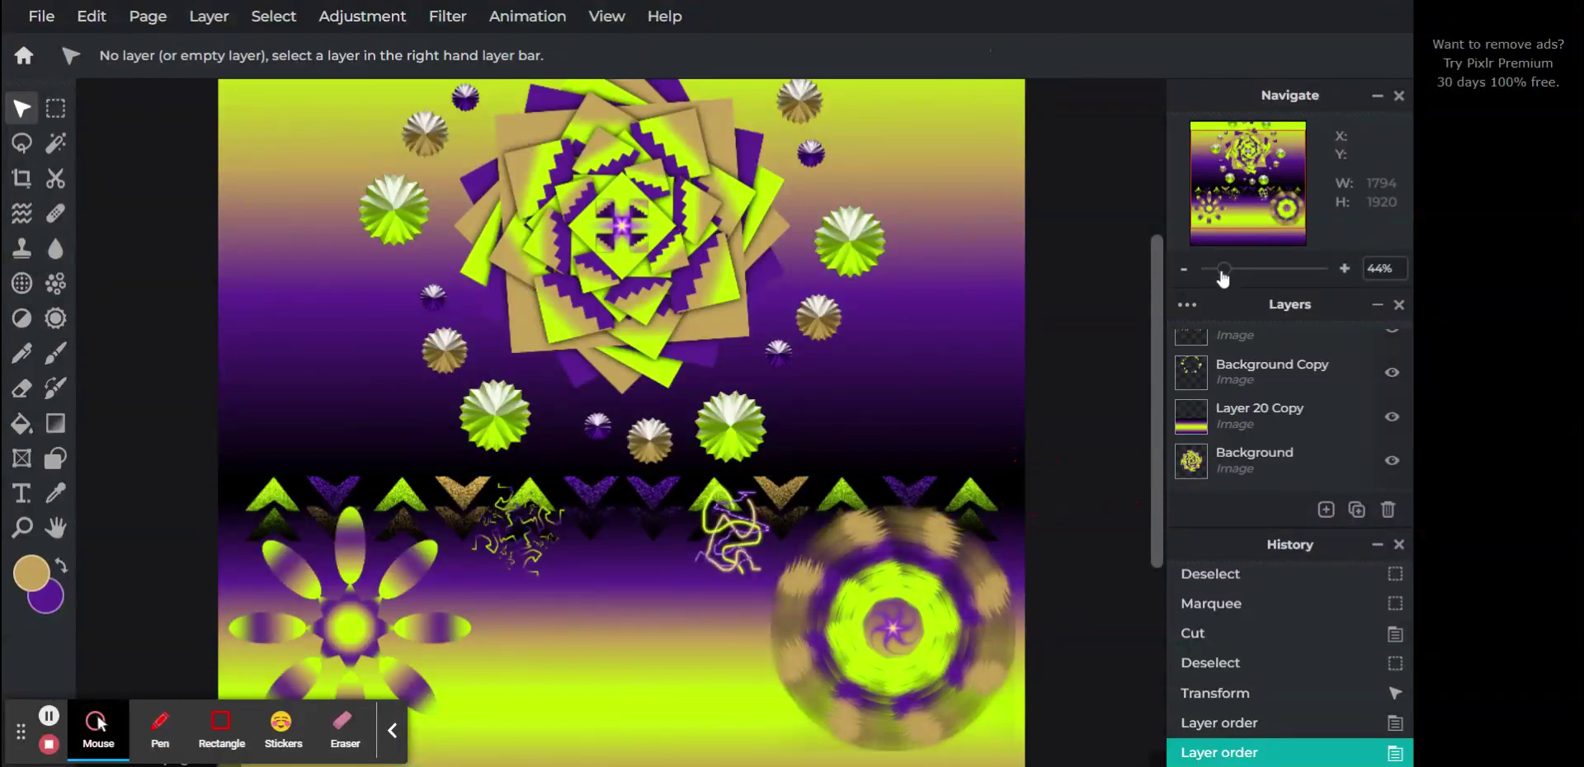
Duplicate the two-flower image layer, flip the copy vertically and place it directly below the original flowers at Y 1655.
drag(1223, 277, 1218, 279)
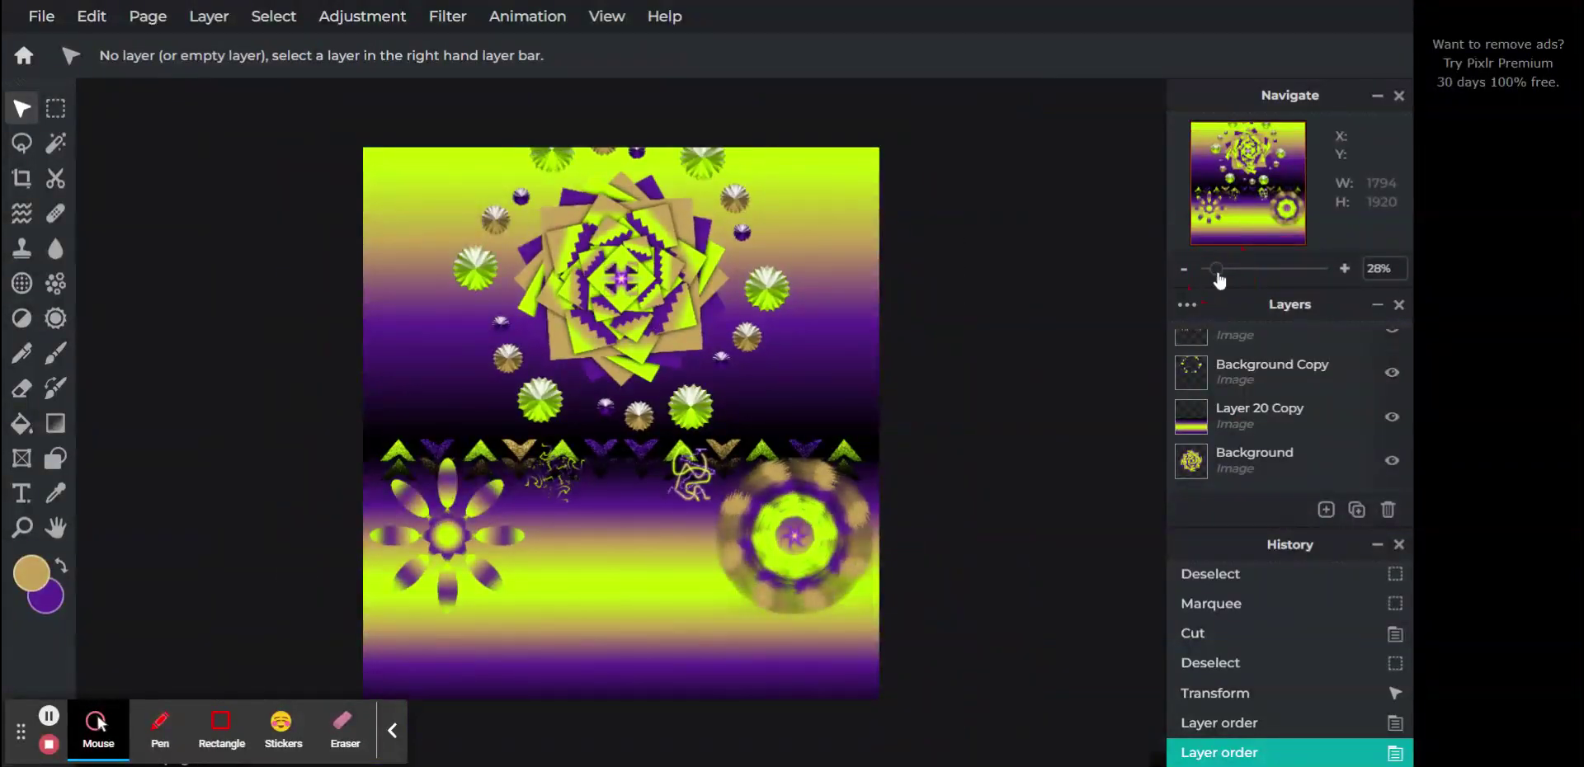
scroll(1253, 394, up, 2)
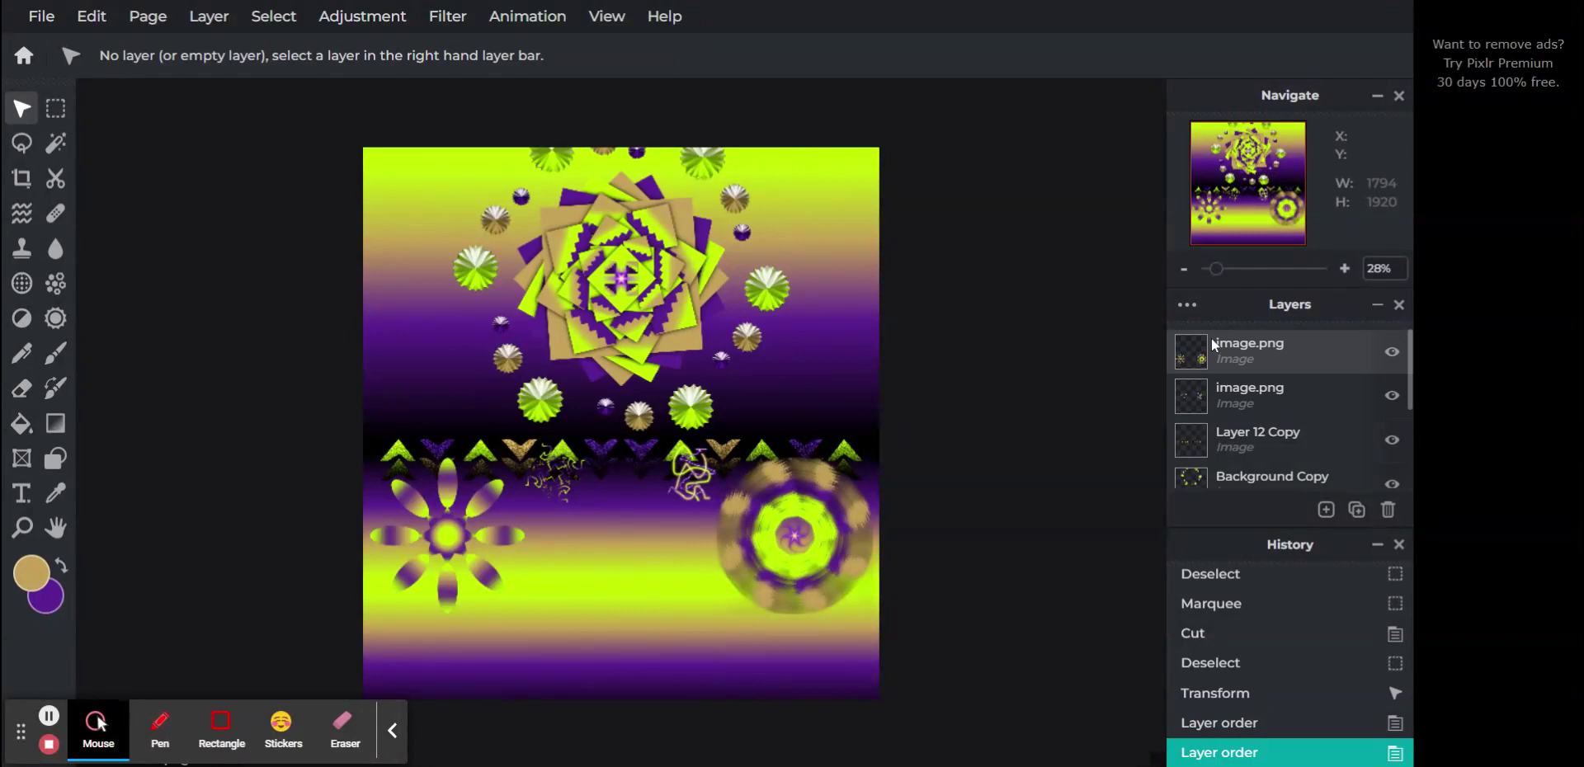
click(1254, 354)
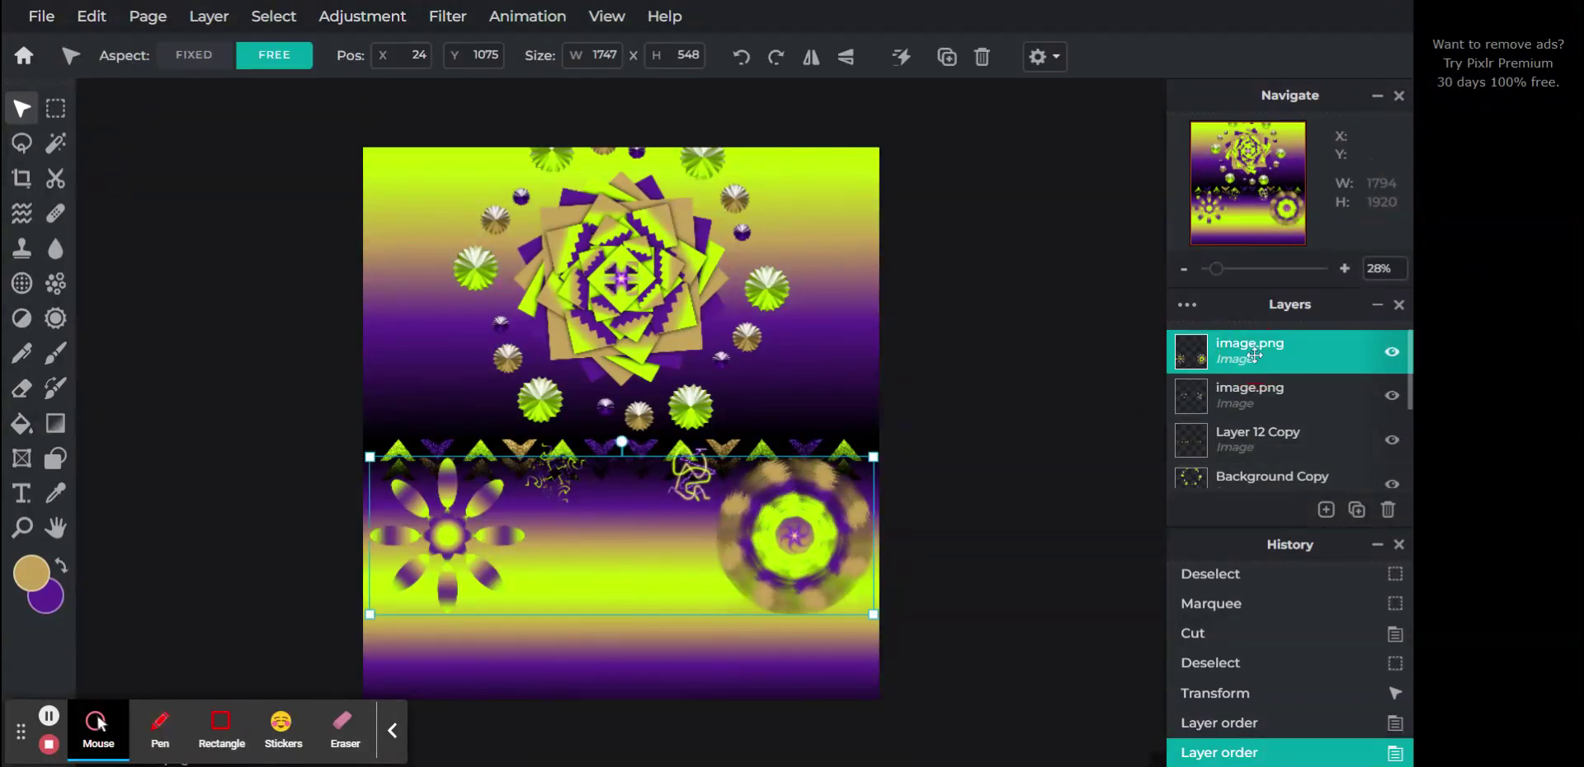
click(1355, 511)
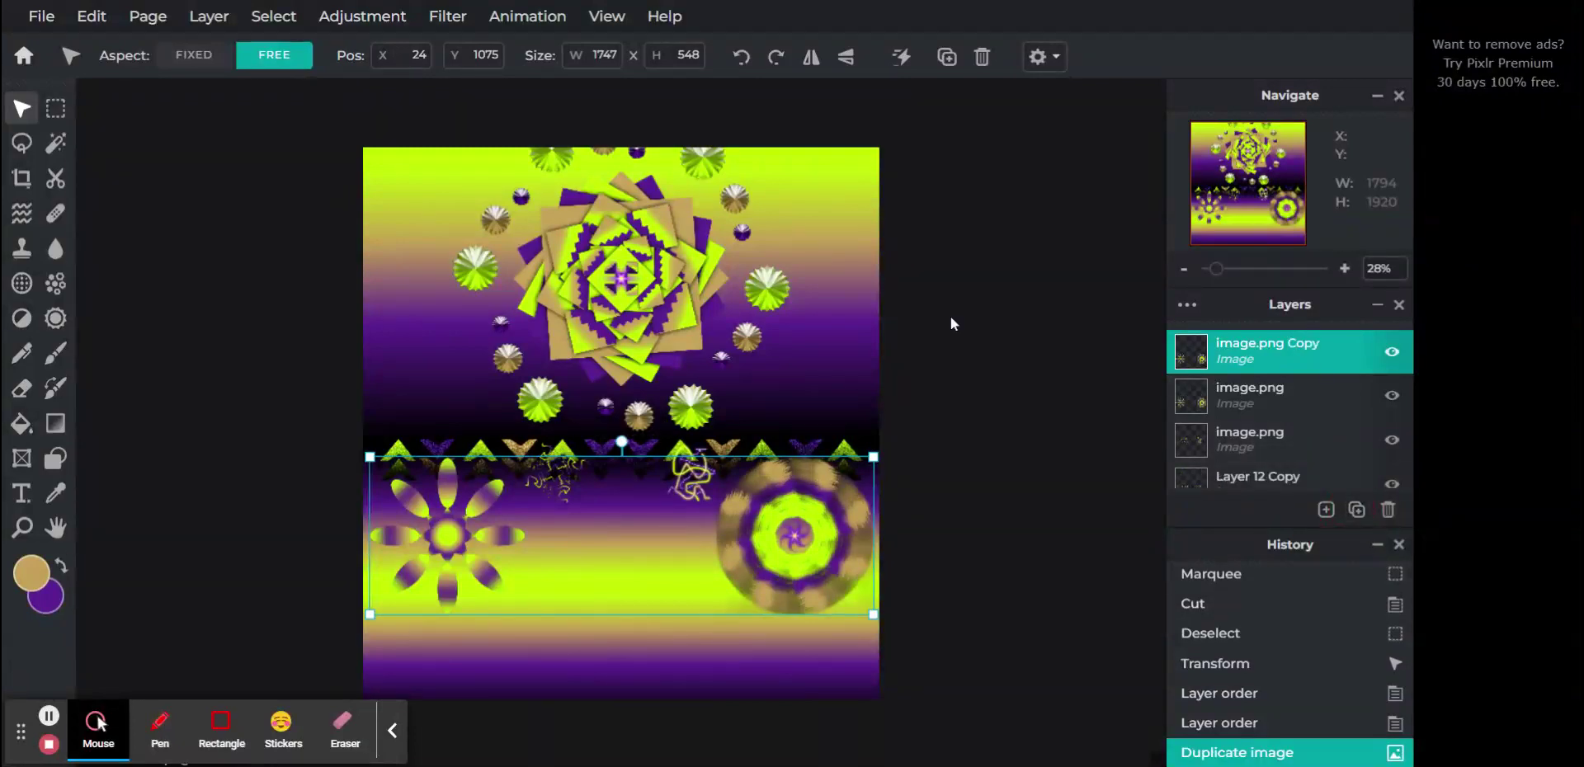
click(846, 56)
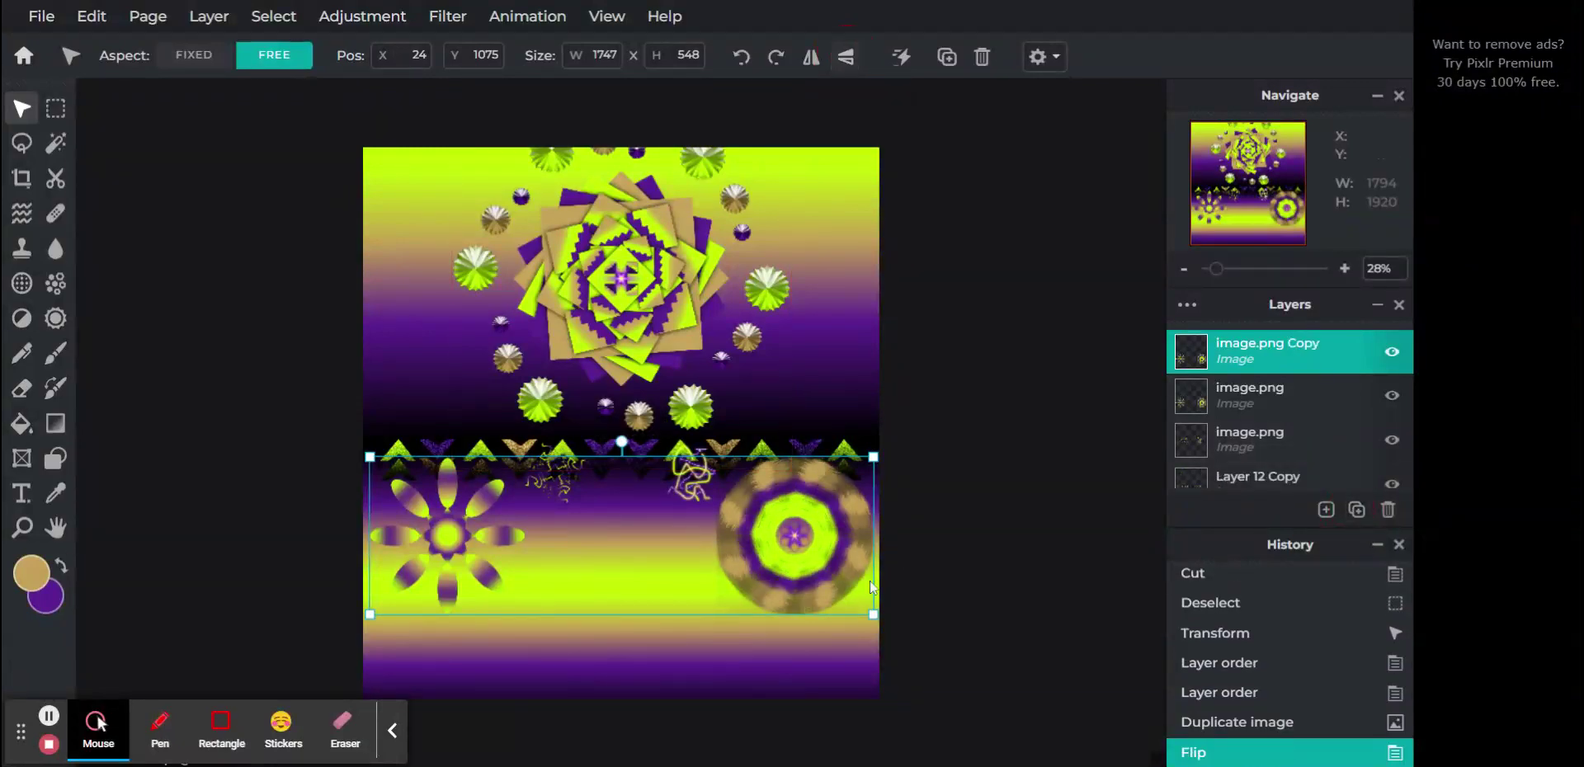
drag(795, 526, 797, 707)
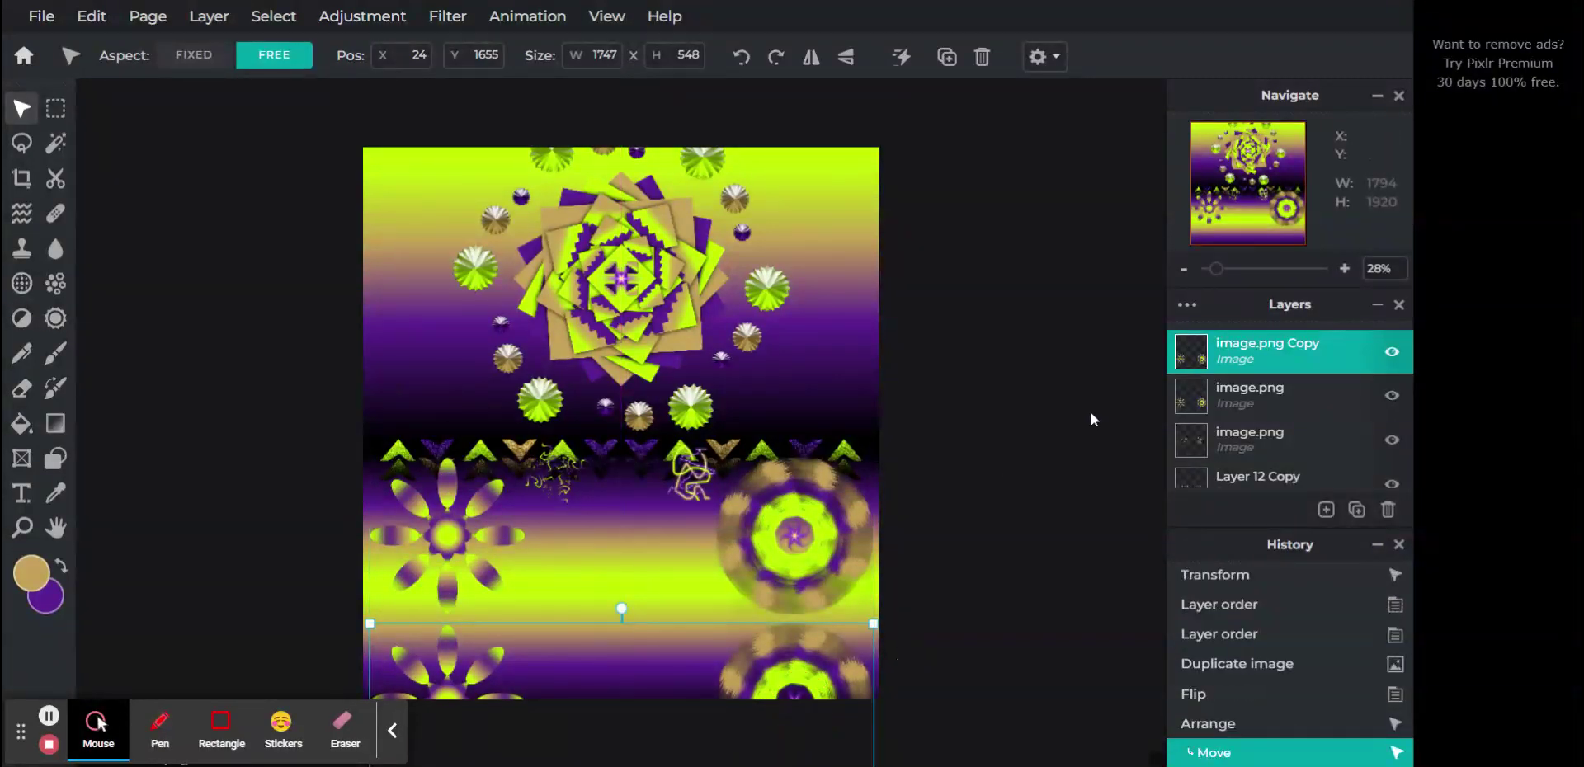
Squash the flipped flower copy so it fits above the canvas's bottom edge, about 1711 × 243 px with its top at Y 1623.
drag(1215, 269, 1213, 272)
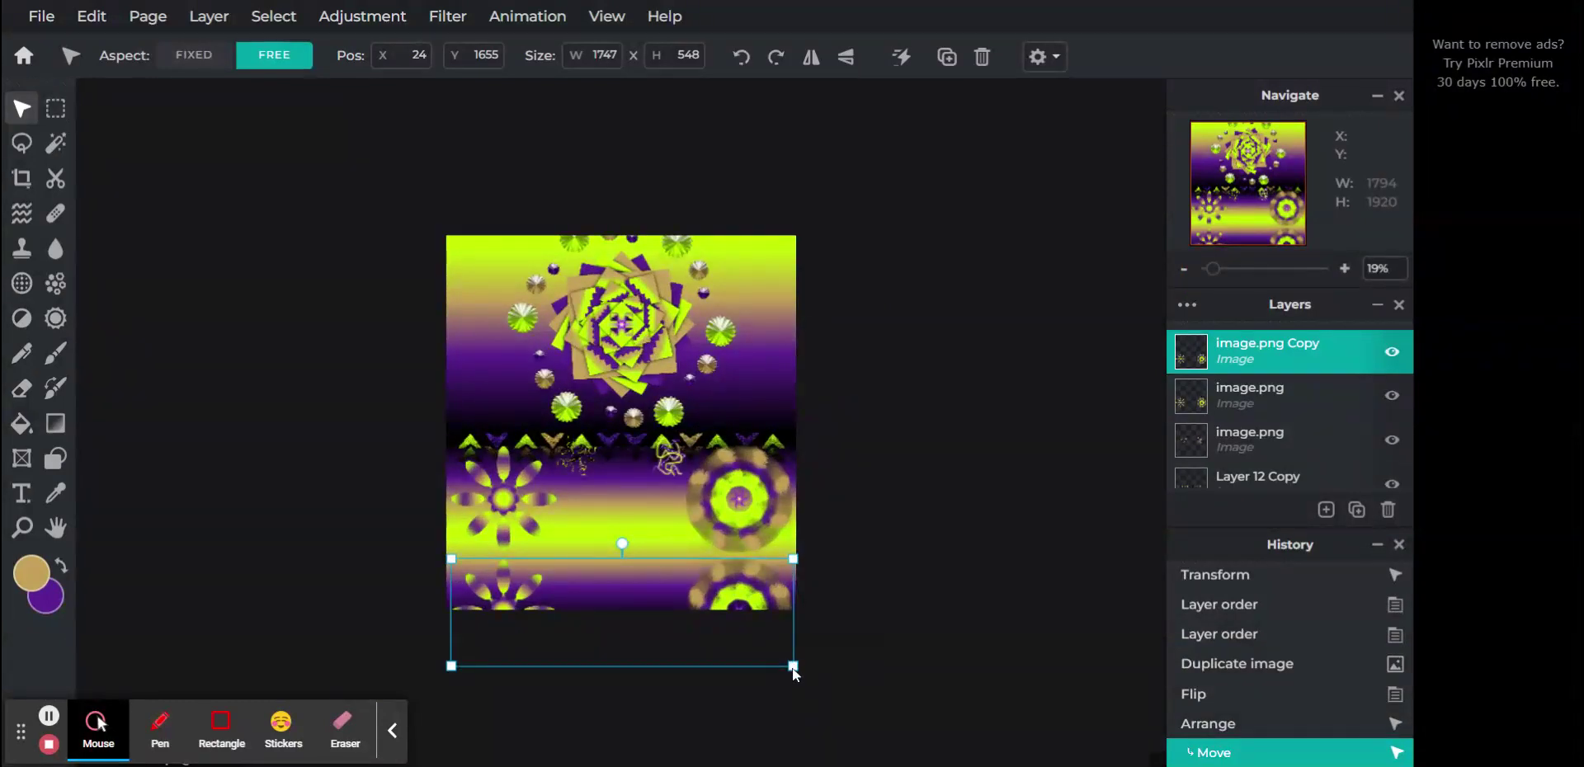
drag(792, 665, 792, 616)
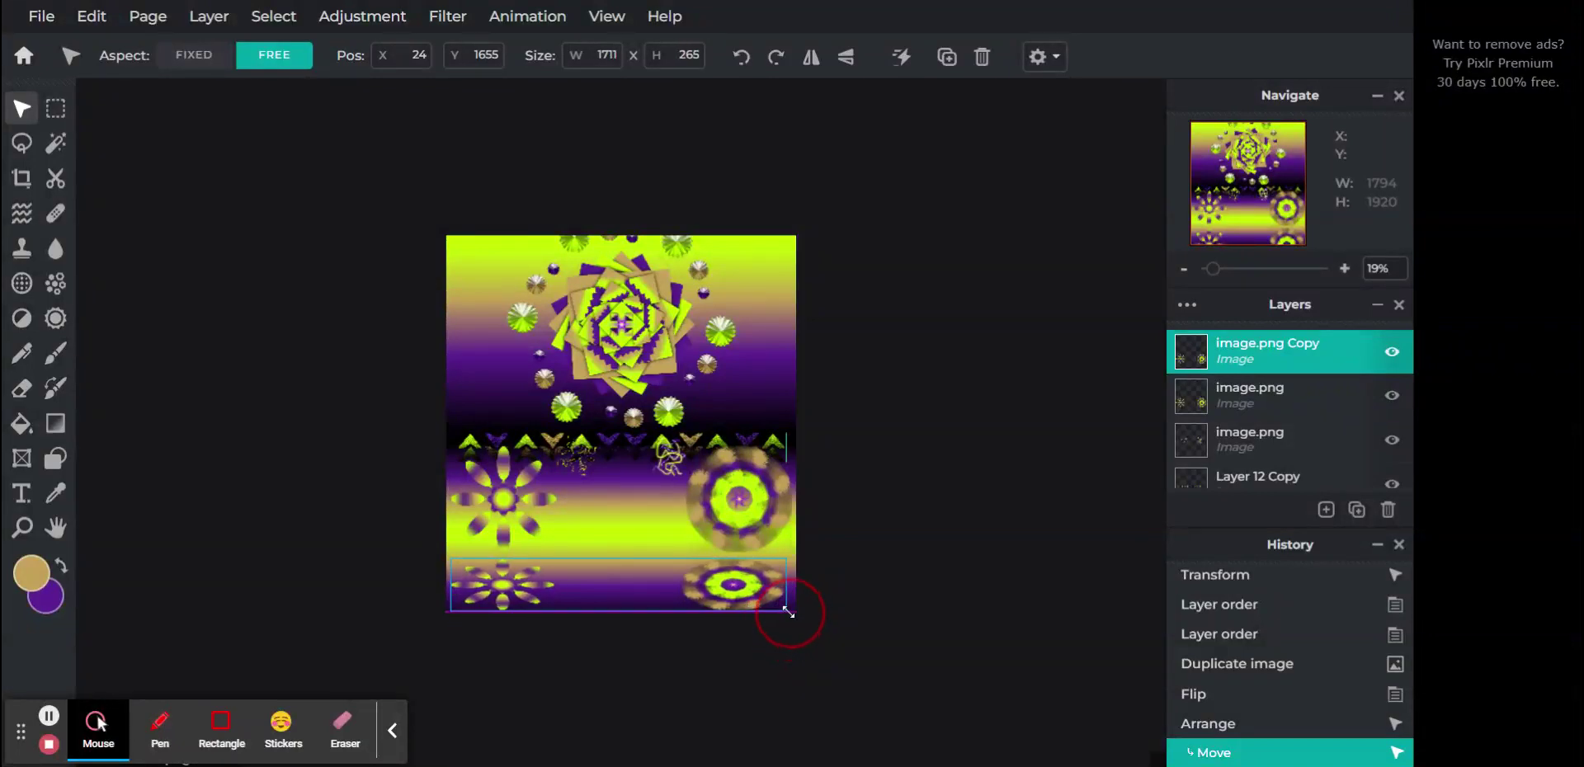
drag(788, 608, 788, 600)
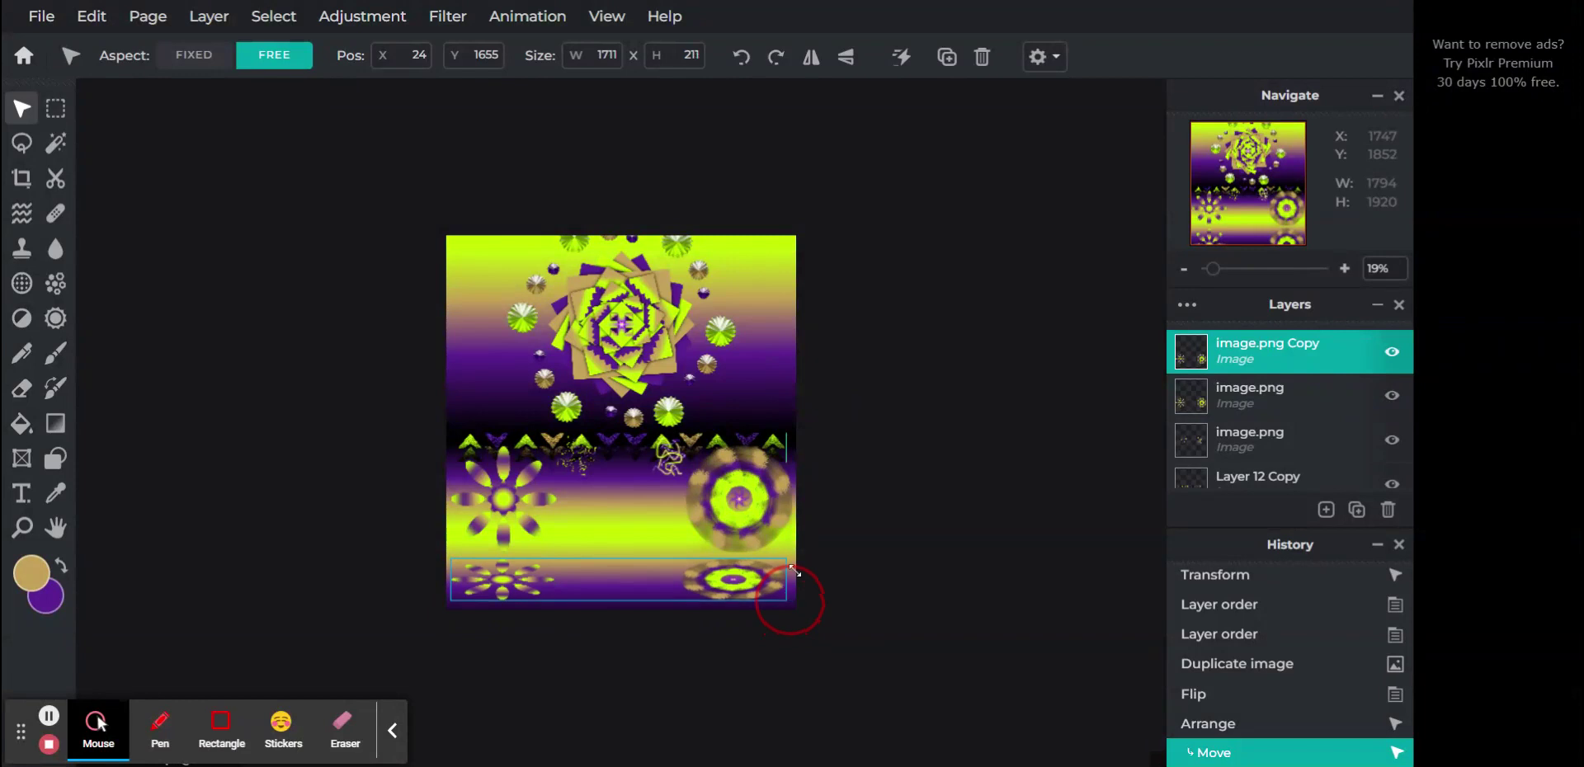
click(787, 560)
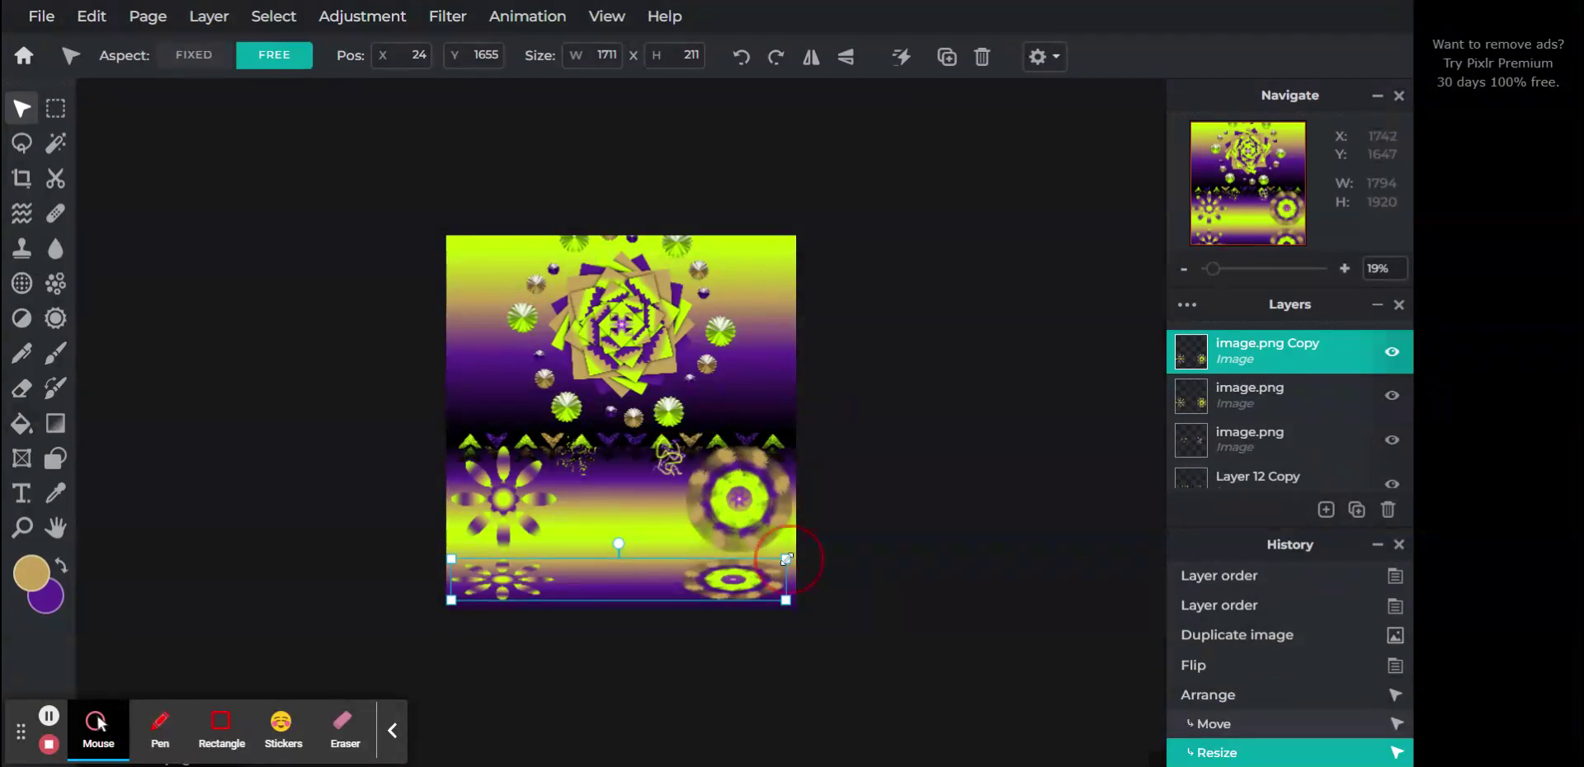
drag(787, 559, 790, 557)
Widen the flipped flower copy to 1747 px and lower its top edge to Y 1693, making it 173 px high.
drag(1224, 269, 1249, 272)
drag(1255, 199, 1296, 250)
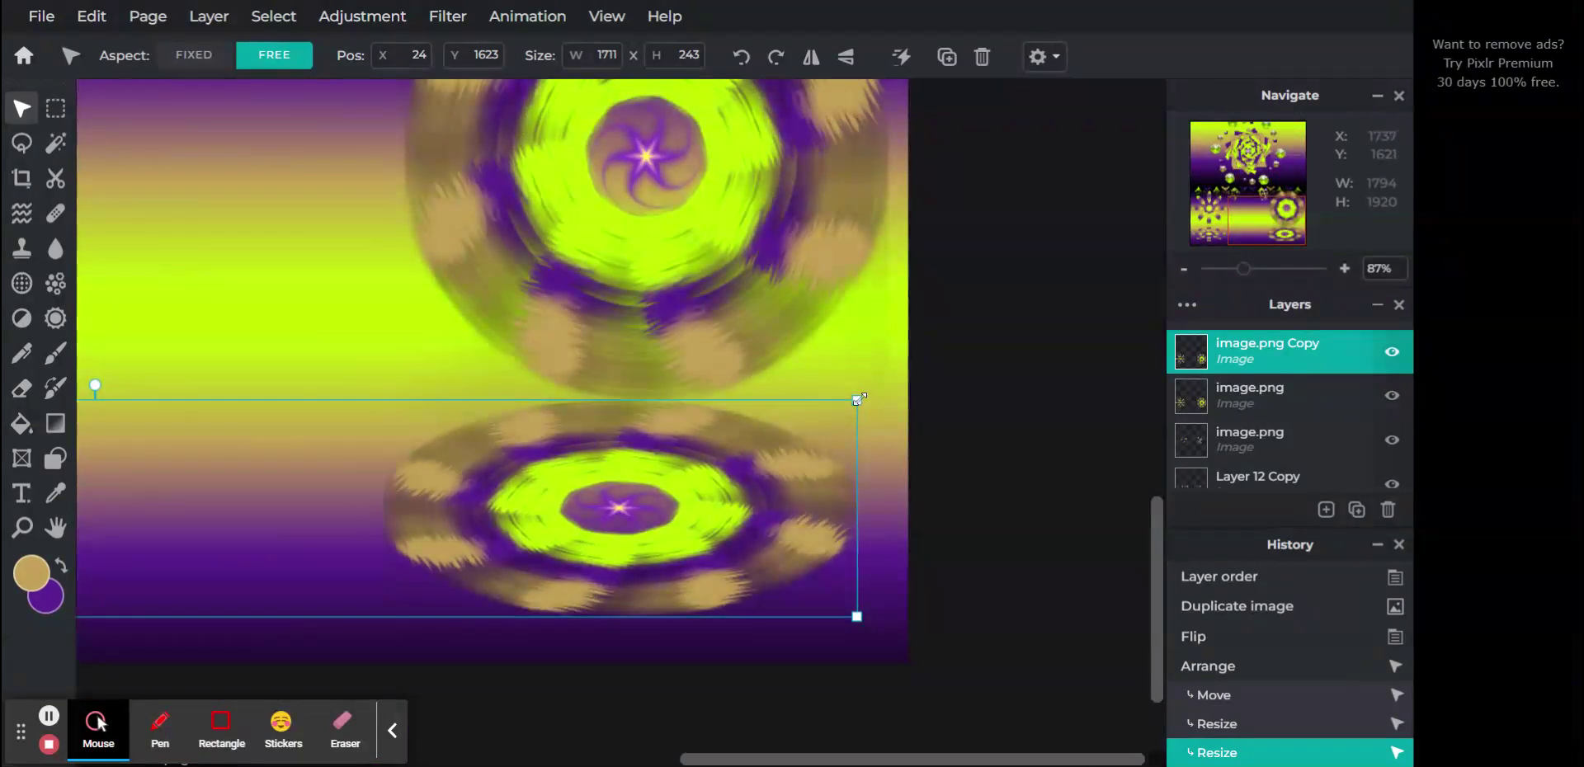
drag(857, 400, 890, 464)
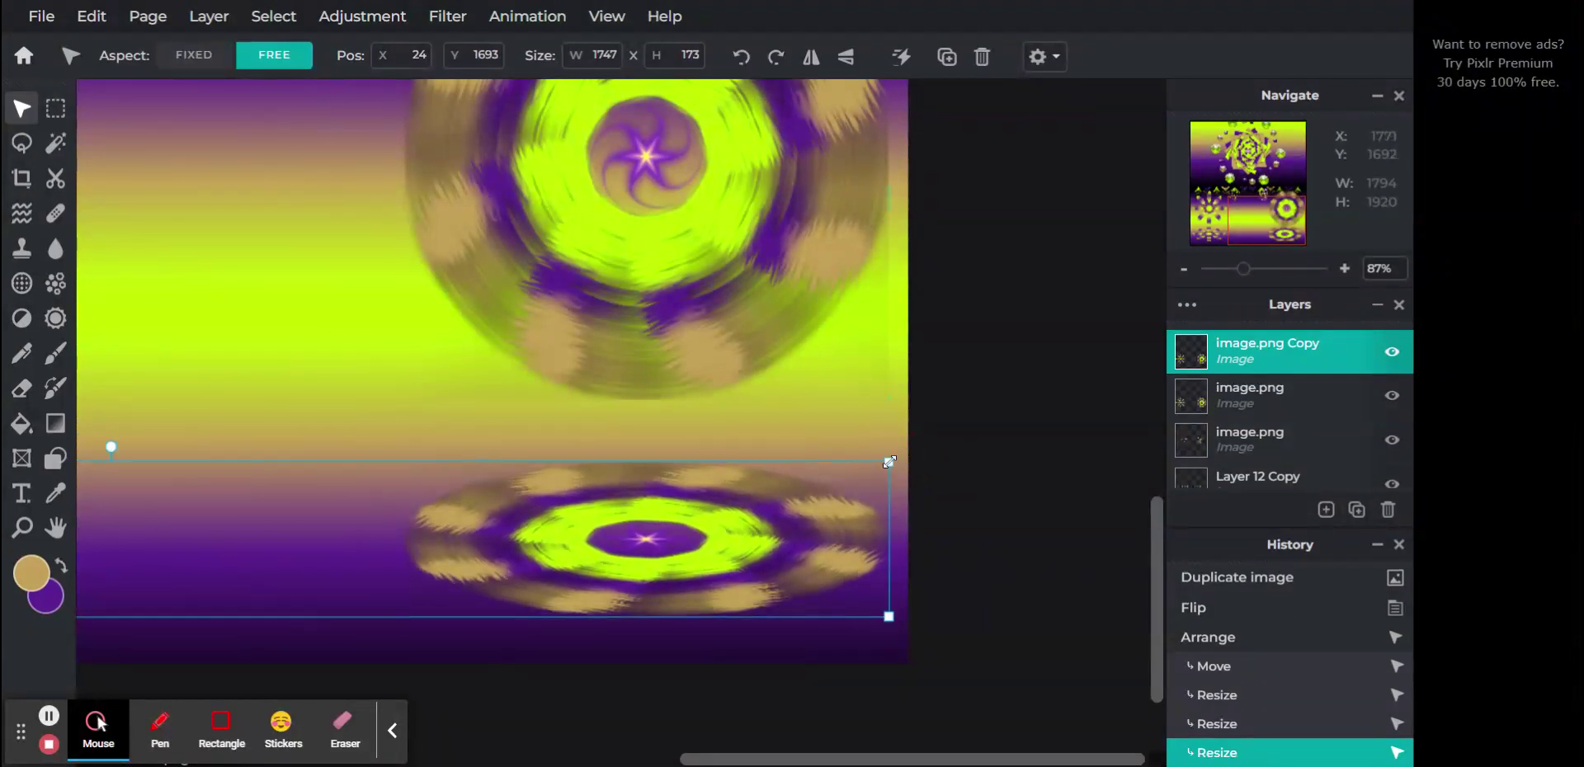
drag(1261, 230, 1222, 283)
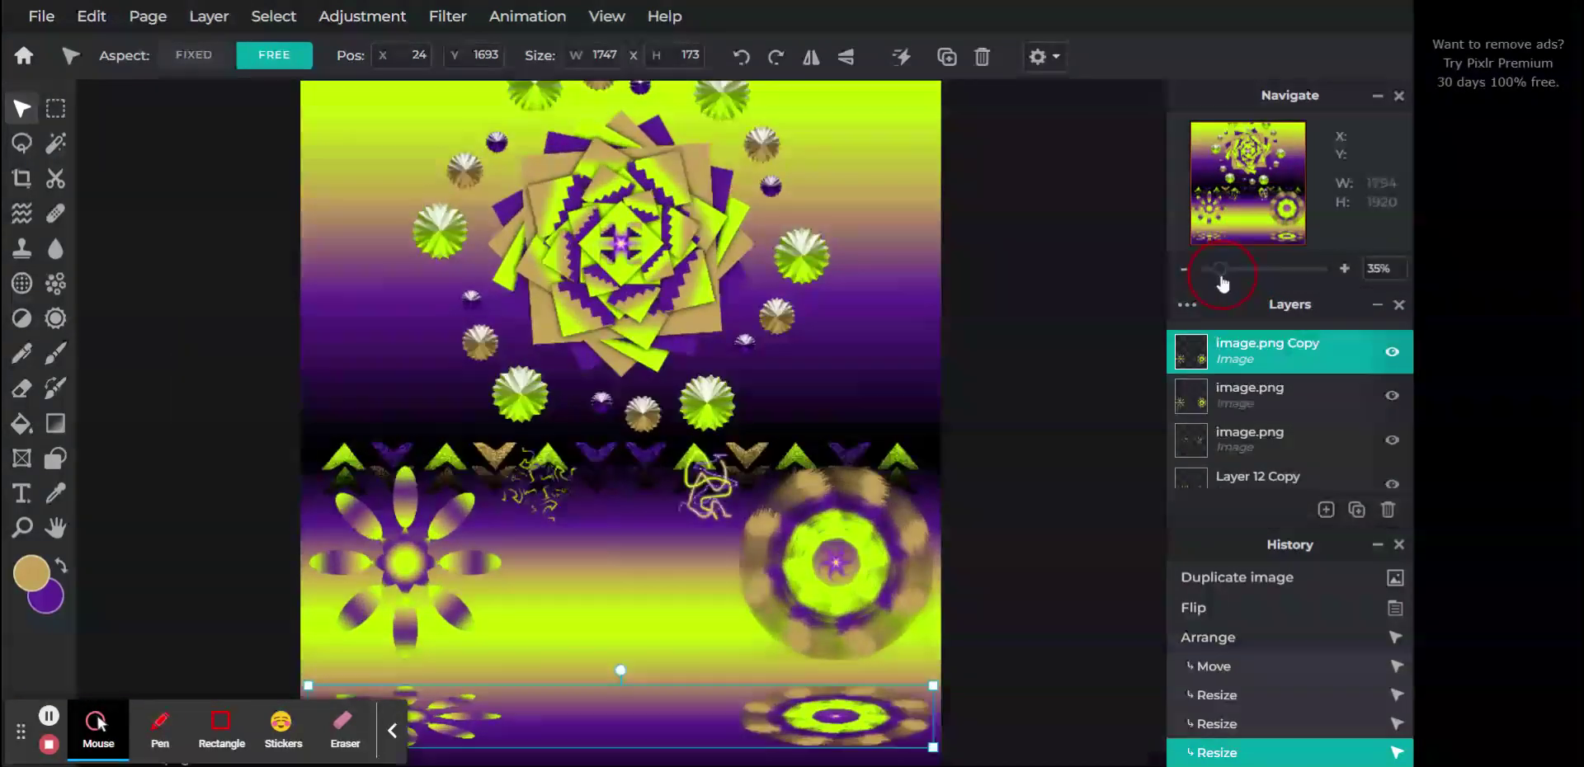
click(1088, 575)
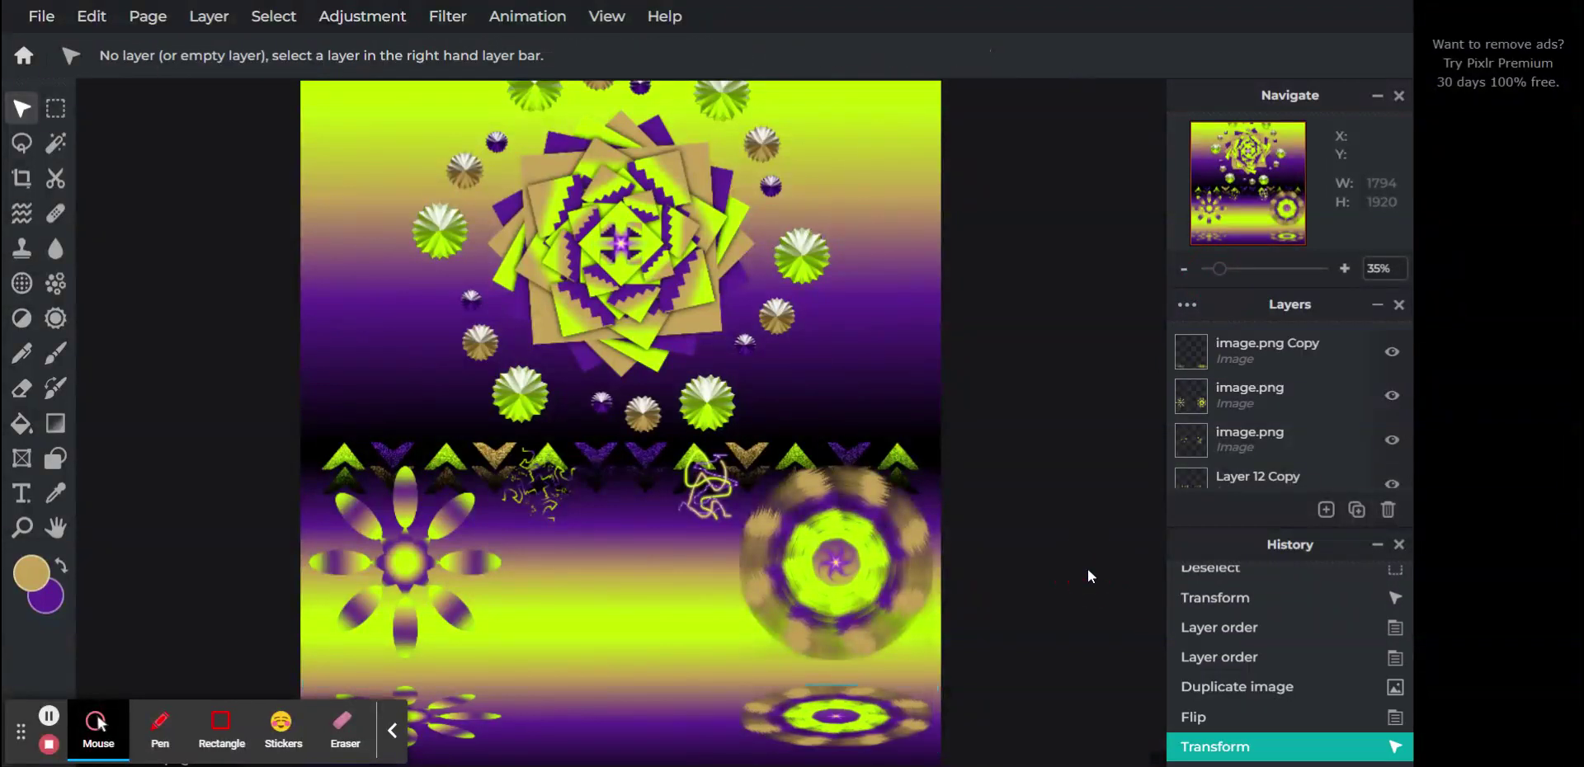
Duplicate the image layer with the two squiggle shapes between the flowers and flip the copy vertically.
click(1261, 159)
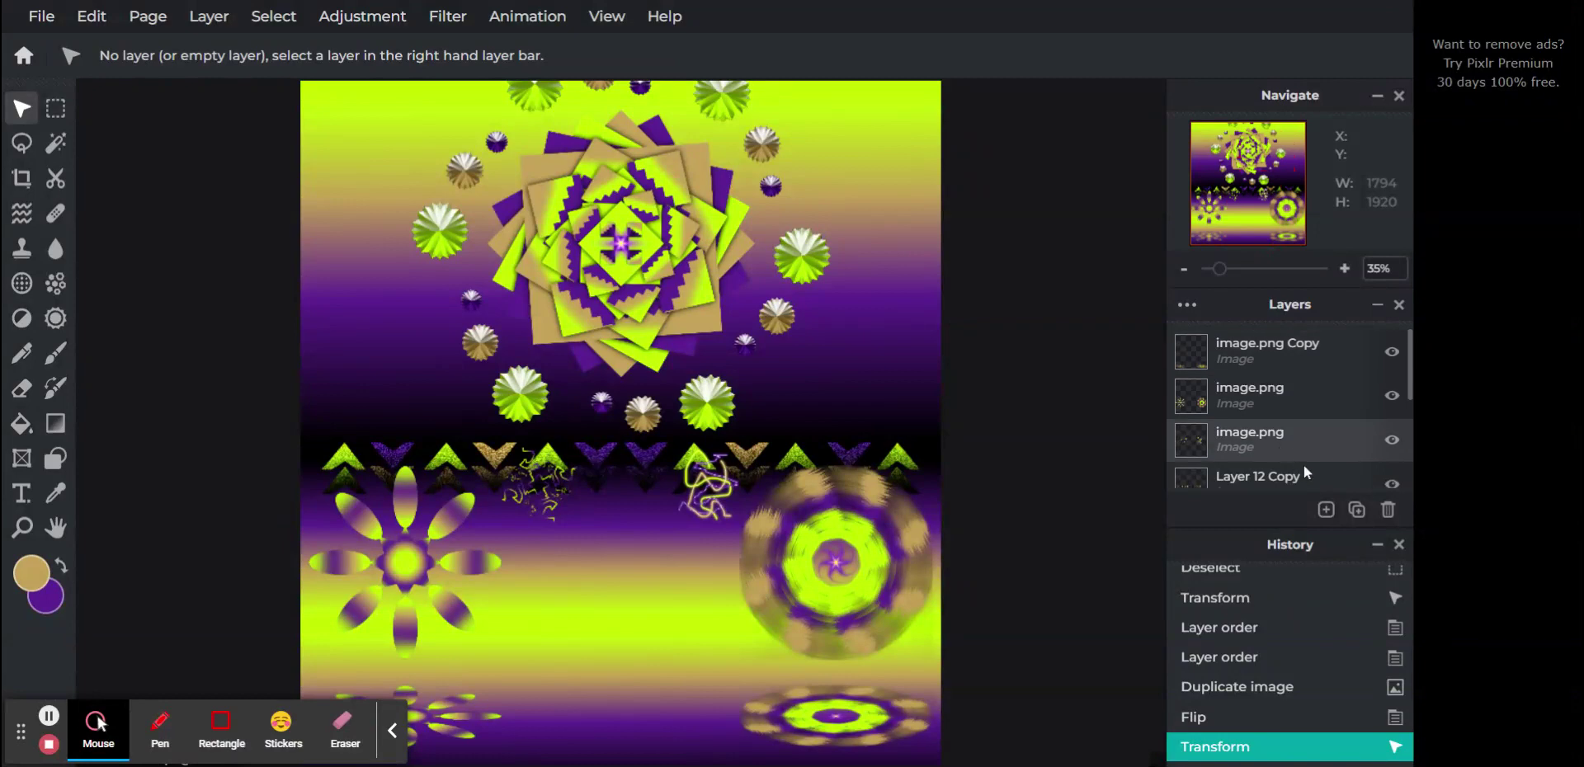
click(1281, 434)
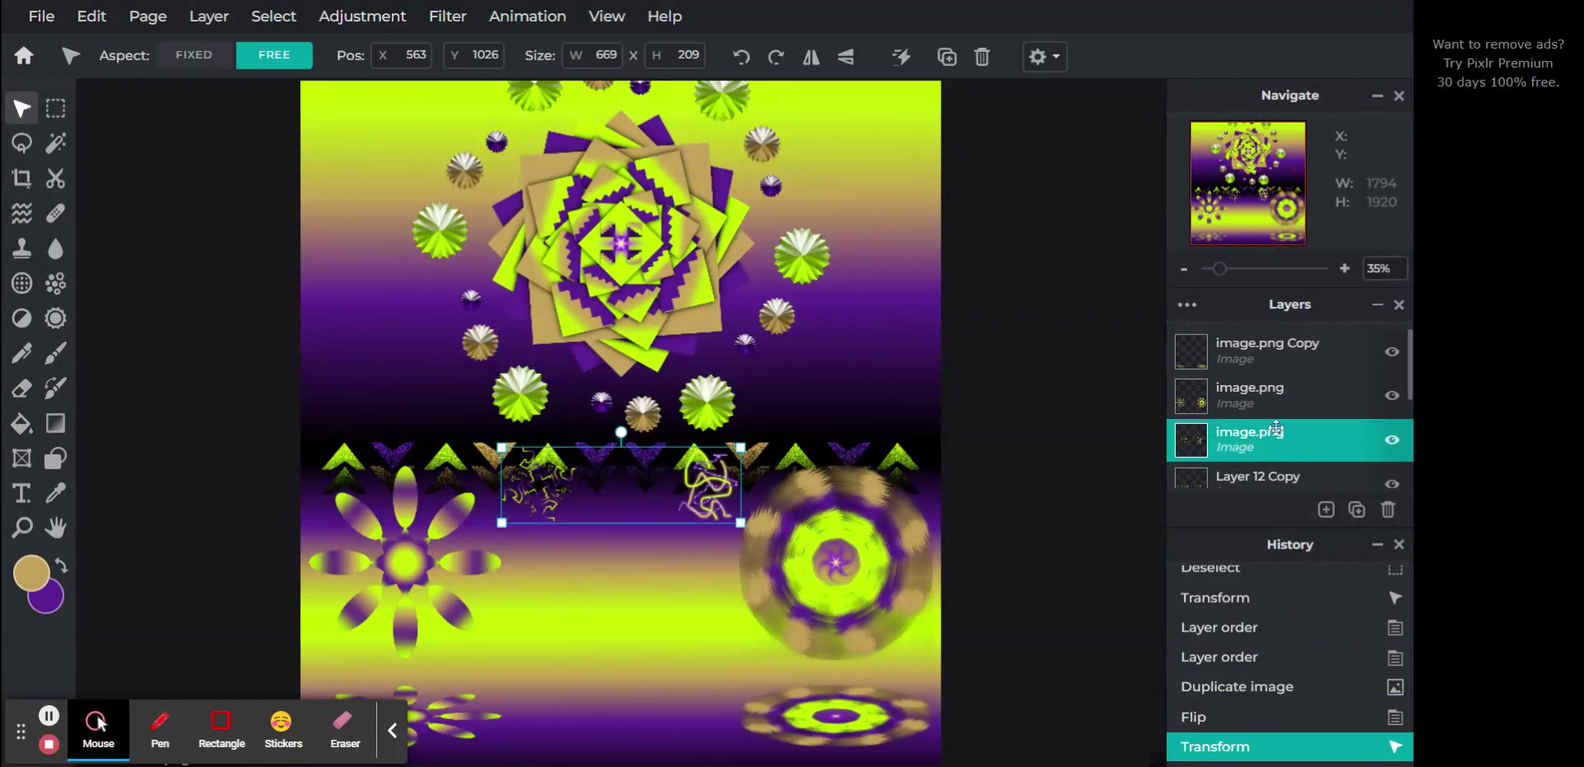
click(1357, 512)
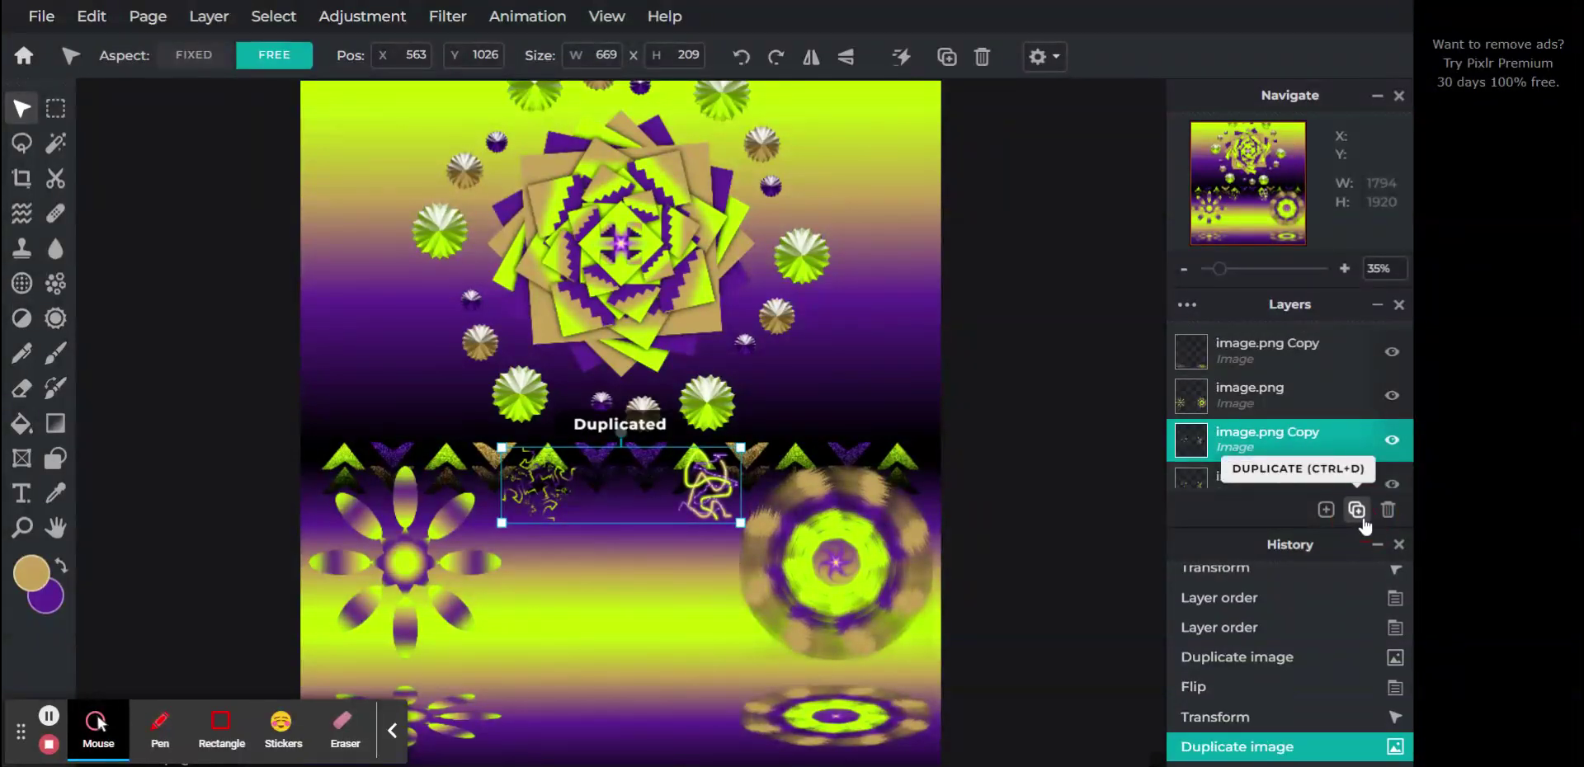
click(854, 63)
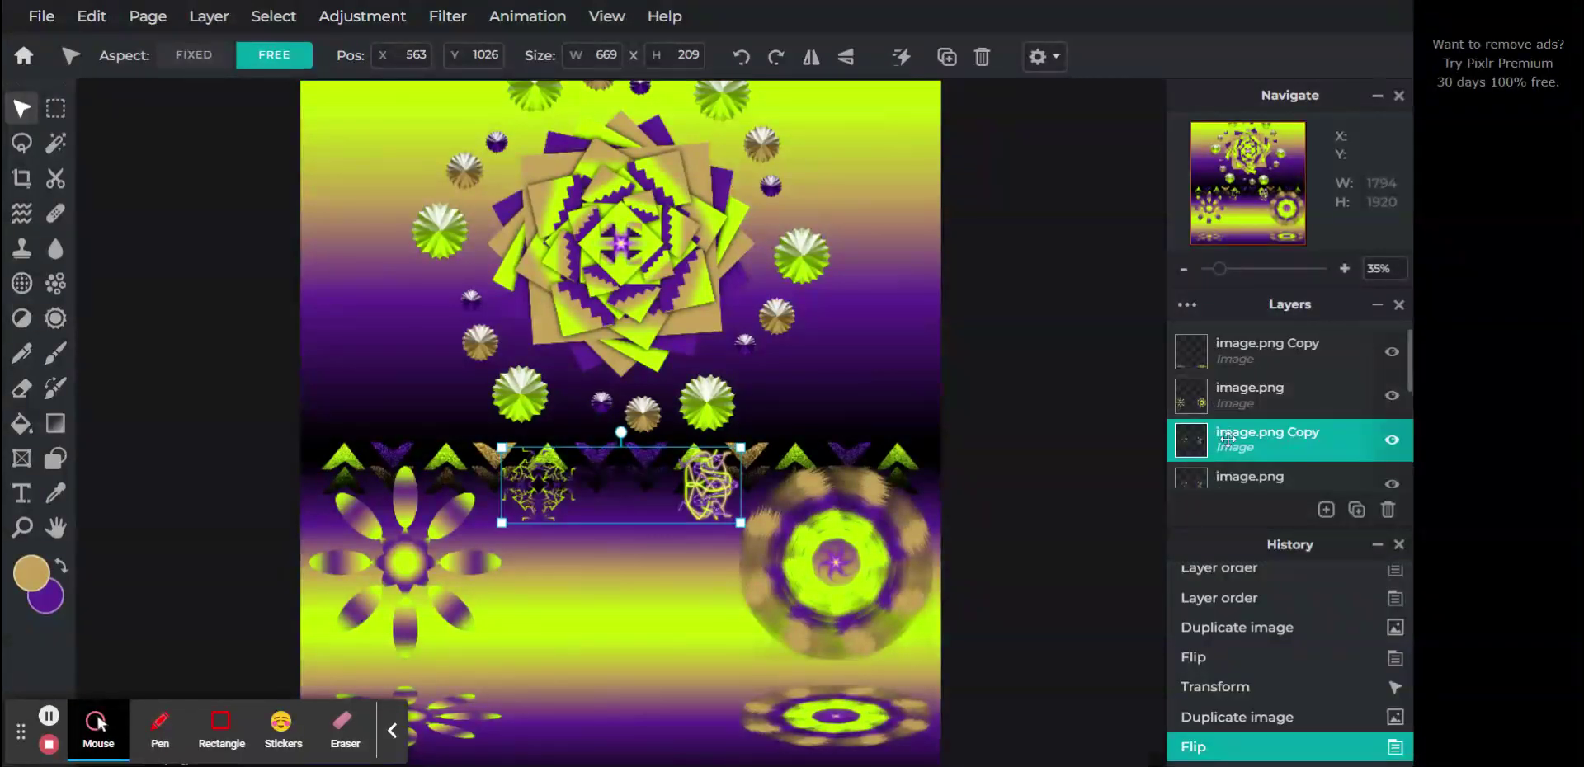
Bring the flipped squiggle copy to the top of the layer stack and squash it to 669 × 128 px beneath the original at Y 1260.
drag(1229, 437, 1229, 347)
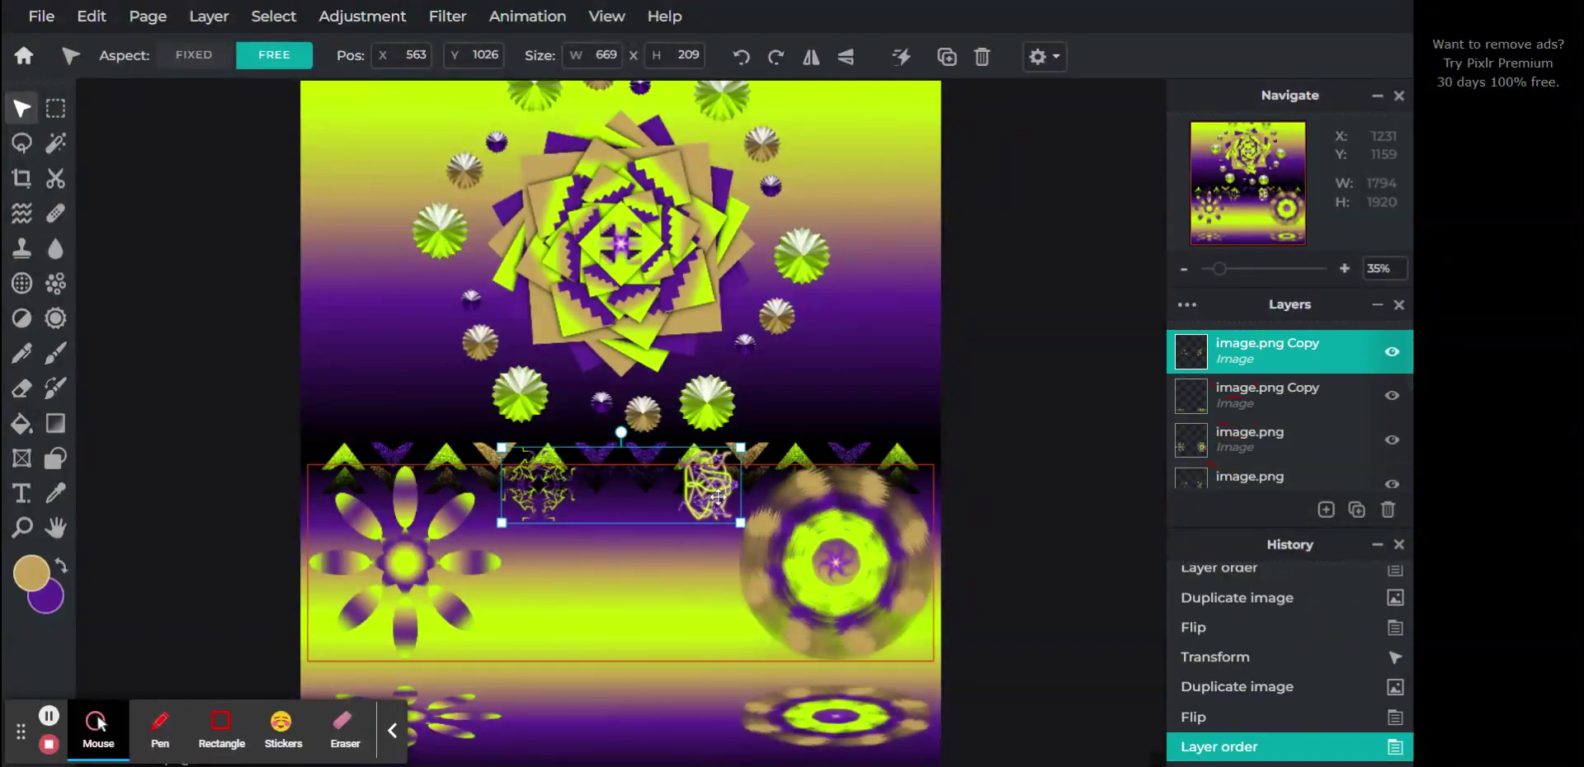
mouse_move(713, 486)
mouse_down()
mouse_move(714, 573)
mouse_move(740, 616)
mouse_move(739, 582)
mouse_move(714, 558)
mouse_up()
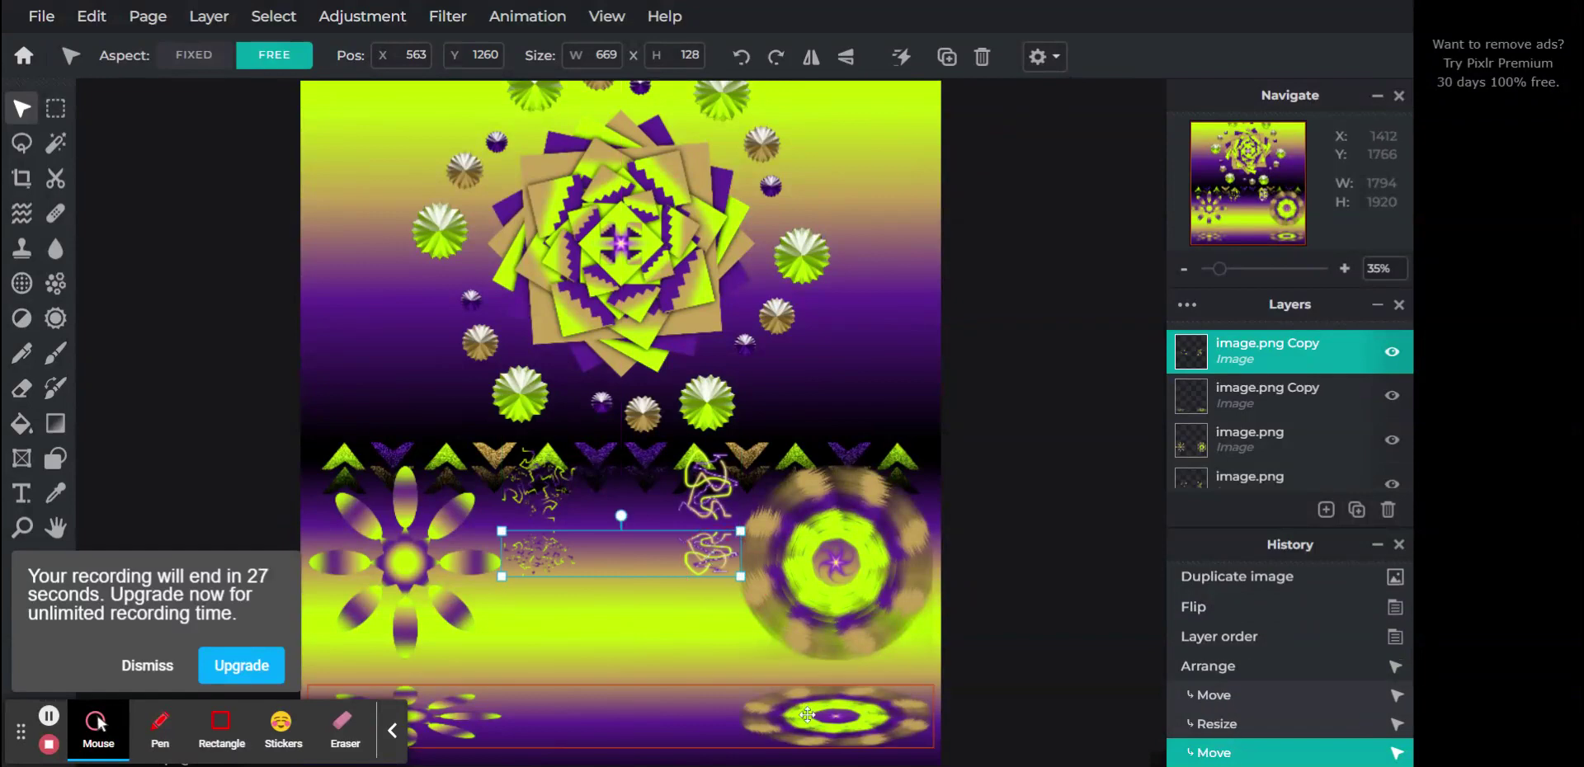
click(1065, 558)
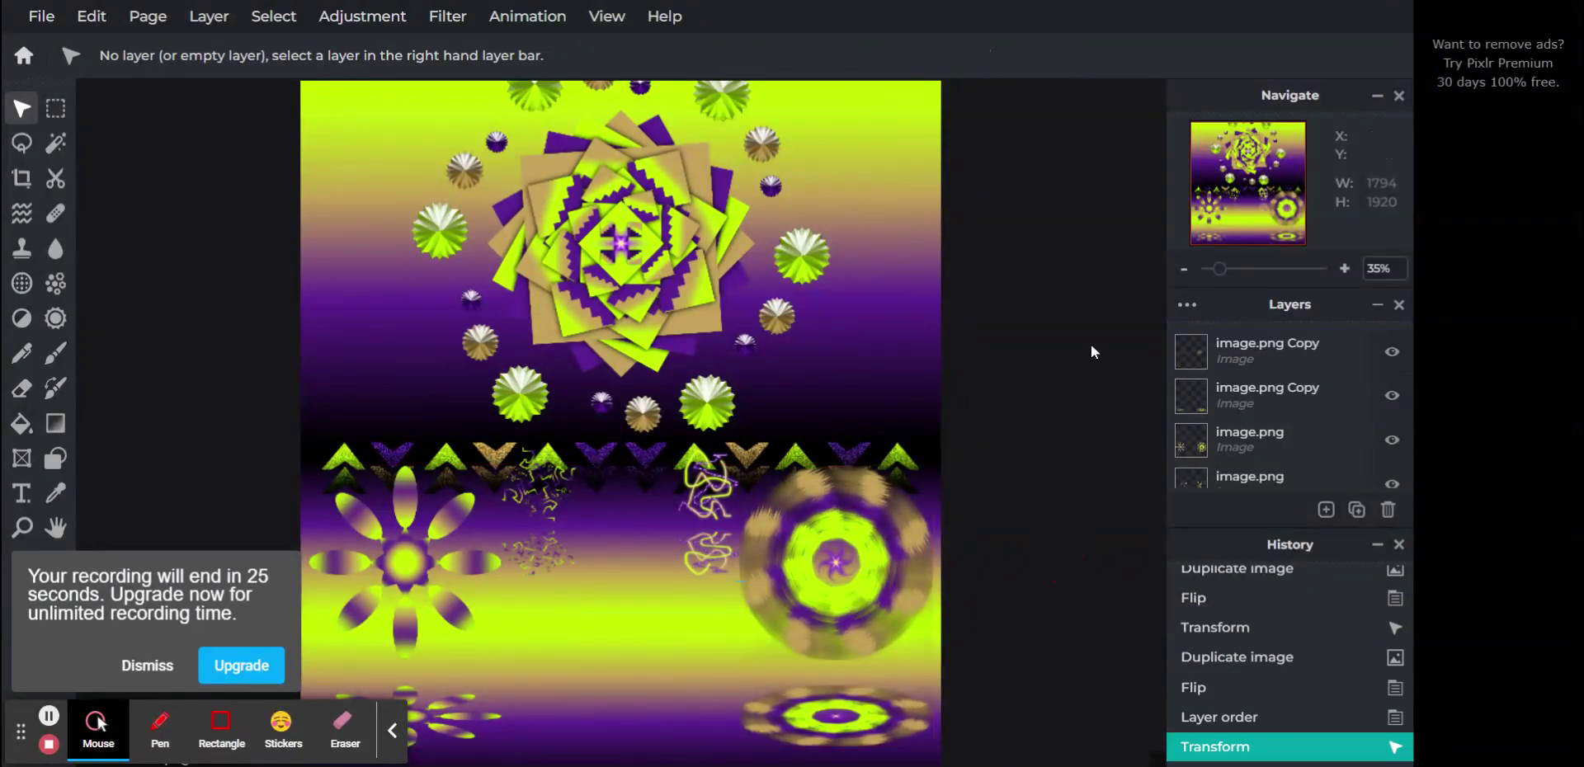